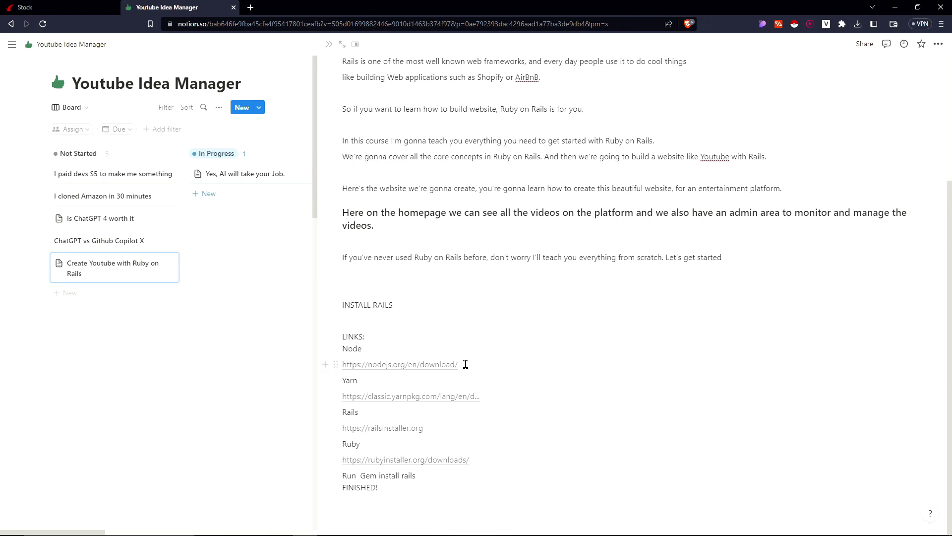
Select the nodejs.org/en/download link under LINKS in the Notion course notes
{"action": "left_click_drag", "start_coordinate": [466, 359], "coordinate": [342, 364]}
{"action": "left_click", "coordinate": [250, 6]}
Download the Node.js 18.16.0 LTS Windows installer from nodejs.org and launch it from Downloads
{"action": "type", "text": "nodejs.or"}
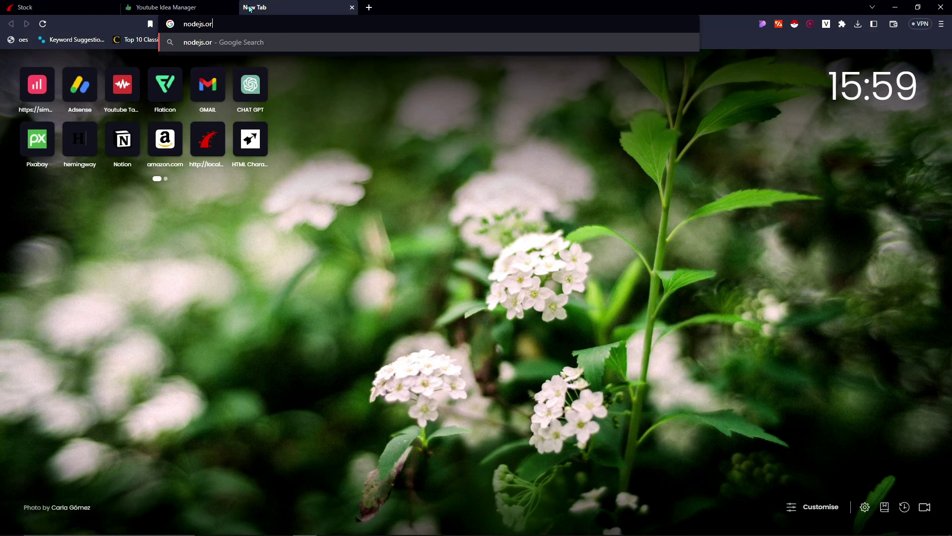
{"action": "key", "text": "Return"}
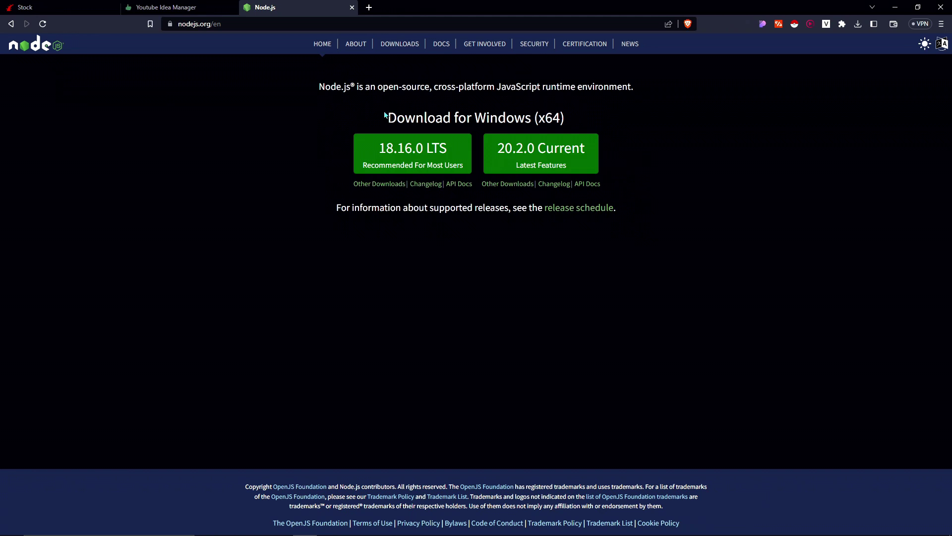
{"action": "left_click", "coordinate": [425, 161]}
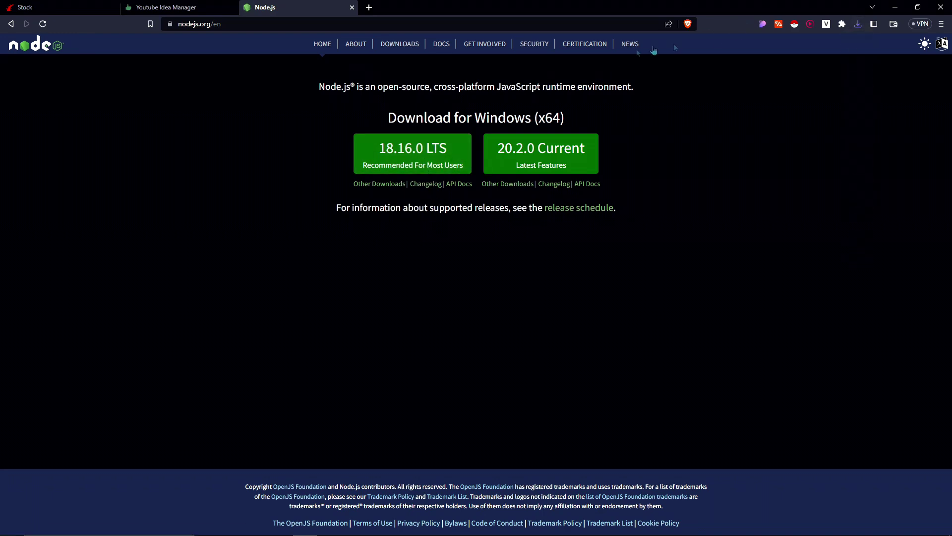
{"action": "left_click", "coordinate": [858, 24]}
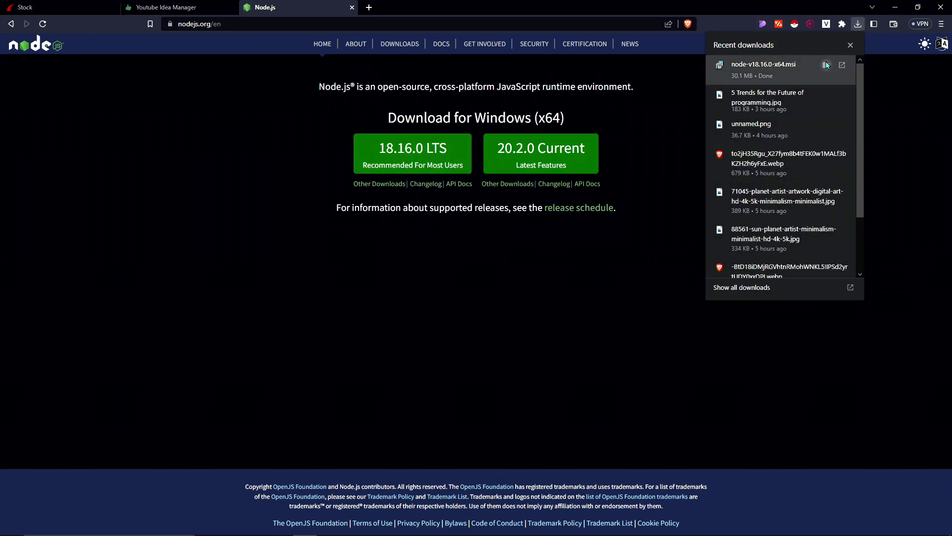
{"action": "left_click", "coordinate": [836, 65]}
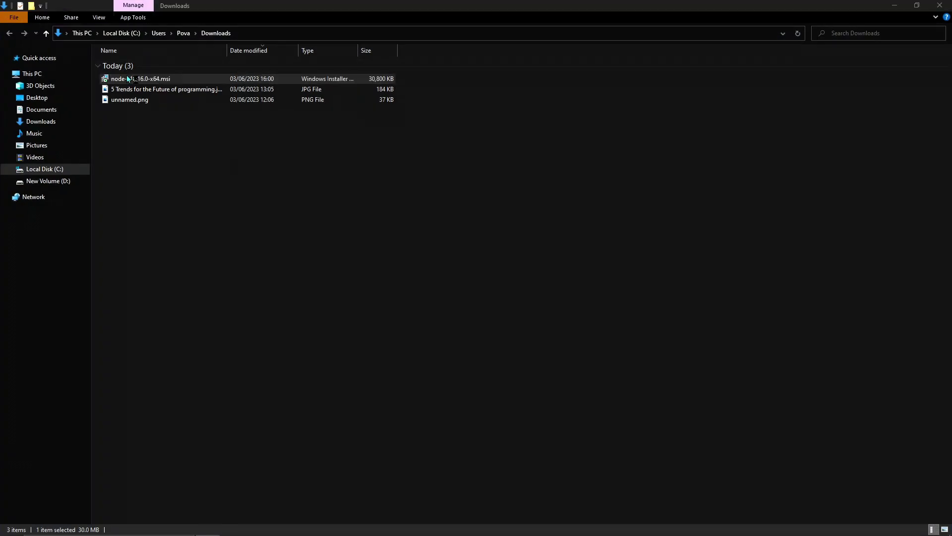
{"action": "double_click", "coordinate": [127, 79]}
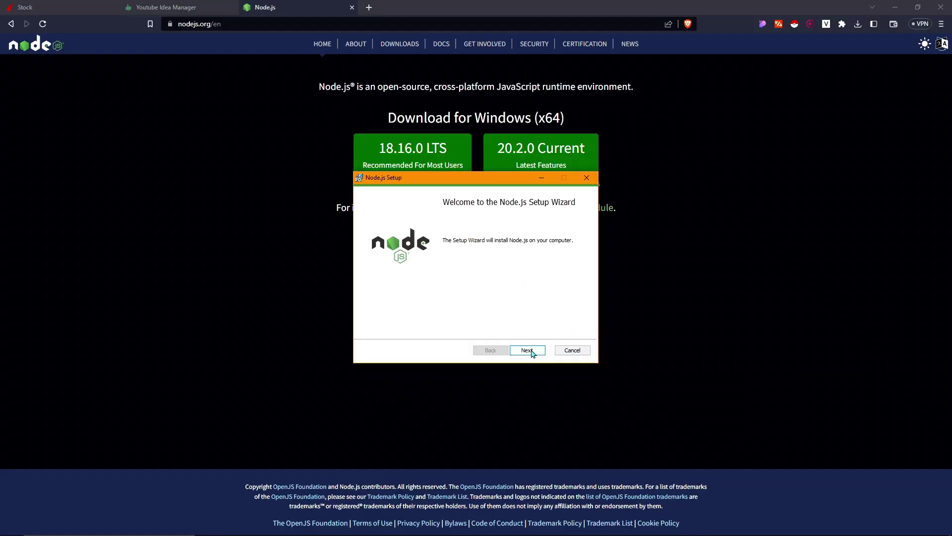
Install Node.js with default settings into C:\Program Files\nodejs\, then return to the Notion notes
{"action": "left_click", "coordinate": [527, 350]}
{"action": "left_click", "coordinate": [369, 327]}
{"action": "left_click", "coordinate": [527, 352]}
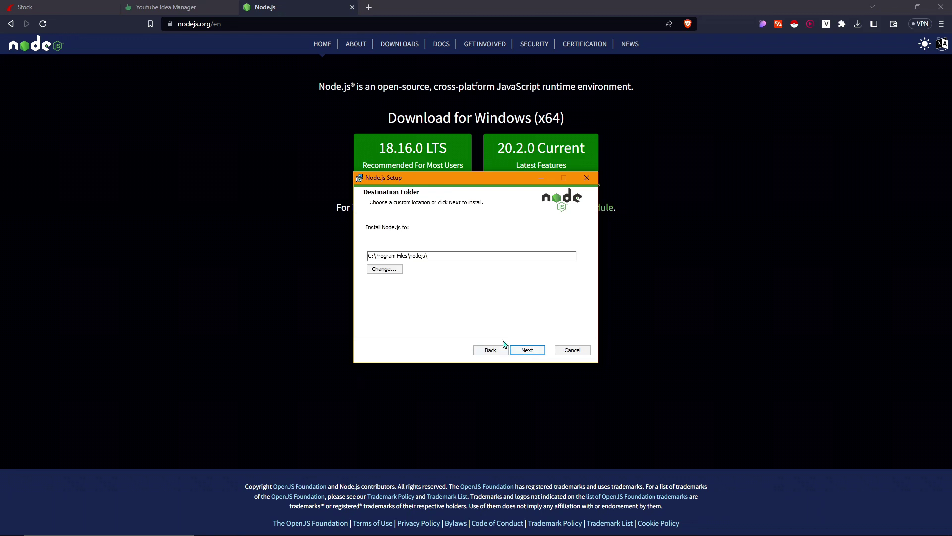
{"action": "left_click", "coordinate": [529, 350]}
{"action": "left_click", "coordinate": [521, 351]}
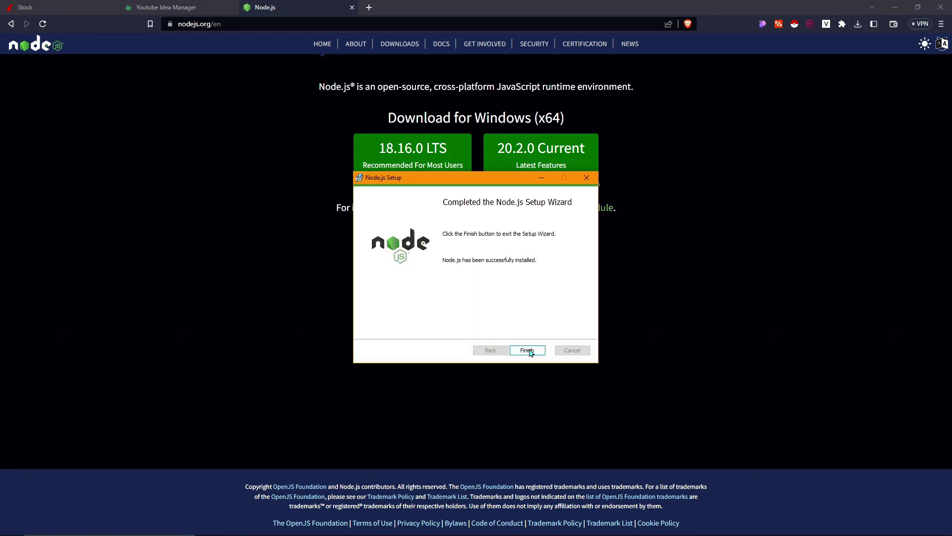
{"action": "left_click", "coordinate": [527, 350]}
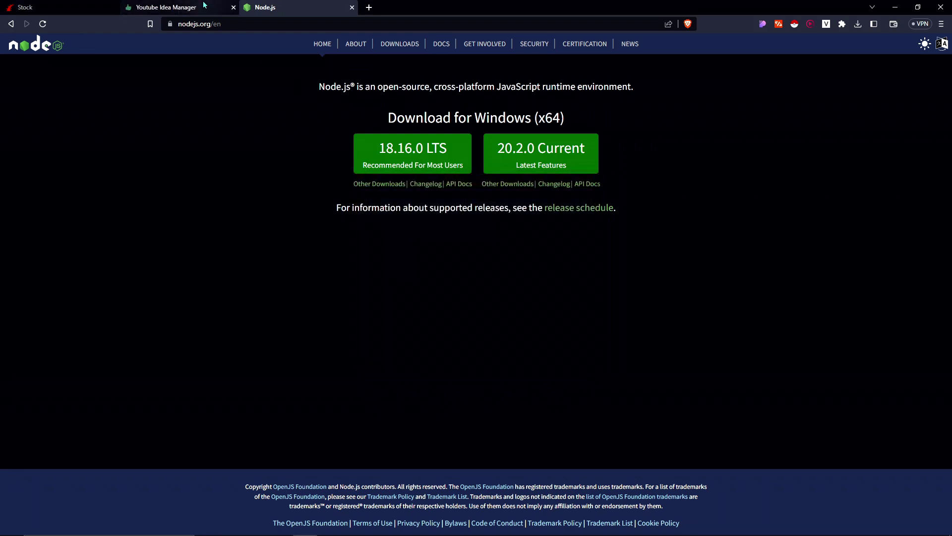
{"action": "left_click", "coordinate": [168, 7]}
{"action": "left_click", "coordinate": [499, 394]}
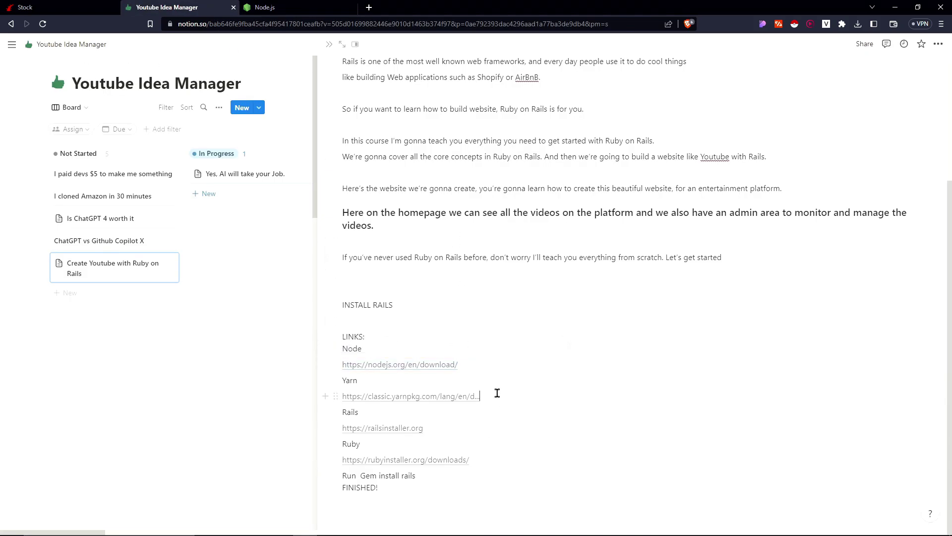
Search Google for 'Yarn download windows' and open the Yarn classic installation page
{"action": "key", "text": "ctrl+t"}
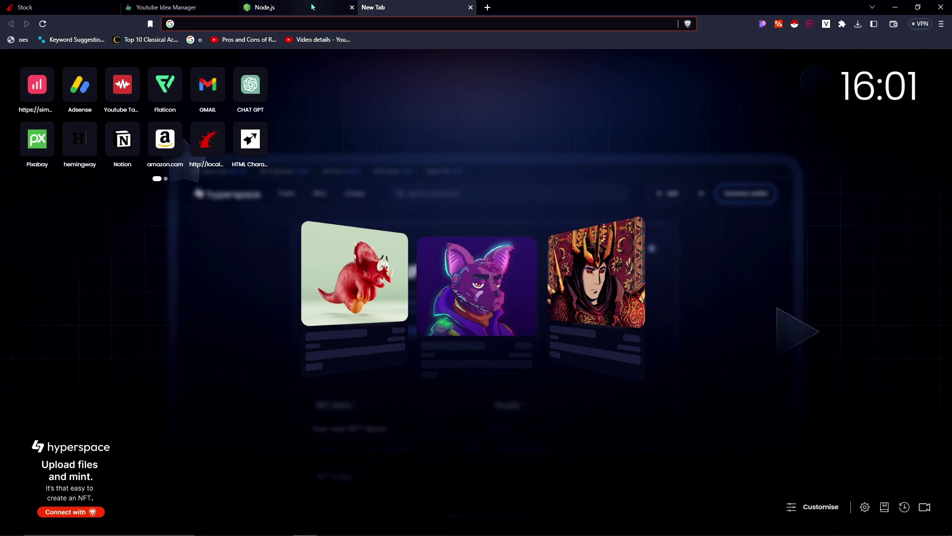
{"action": "key", "text": "ctrl+v"}
{"action": "key", "text": "Escape"}
{"action": "key", "text": "Escape"}
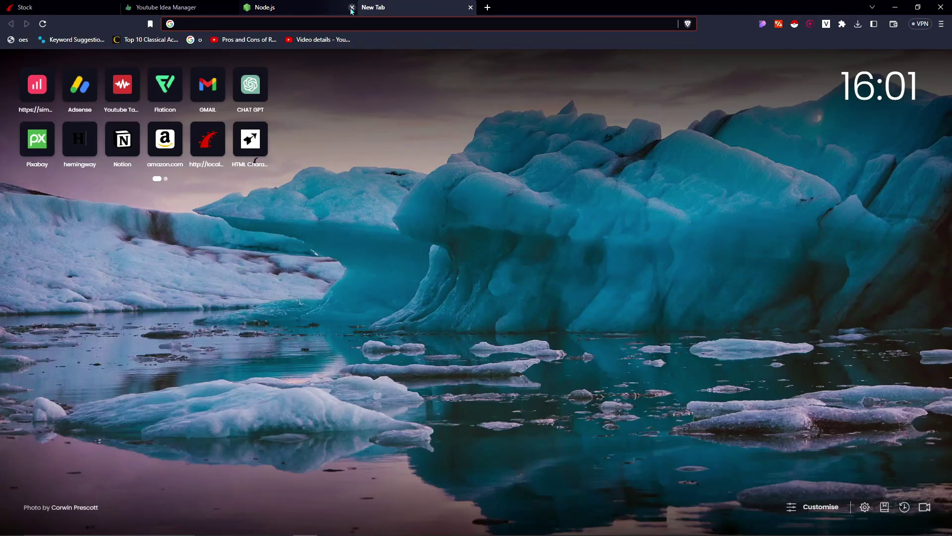
{"action": "type", "text": "Yarn down"}
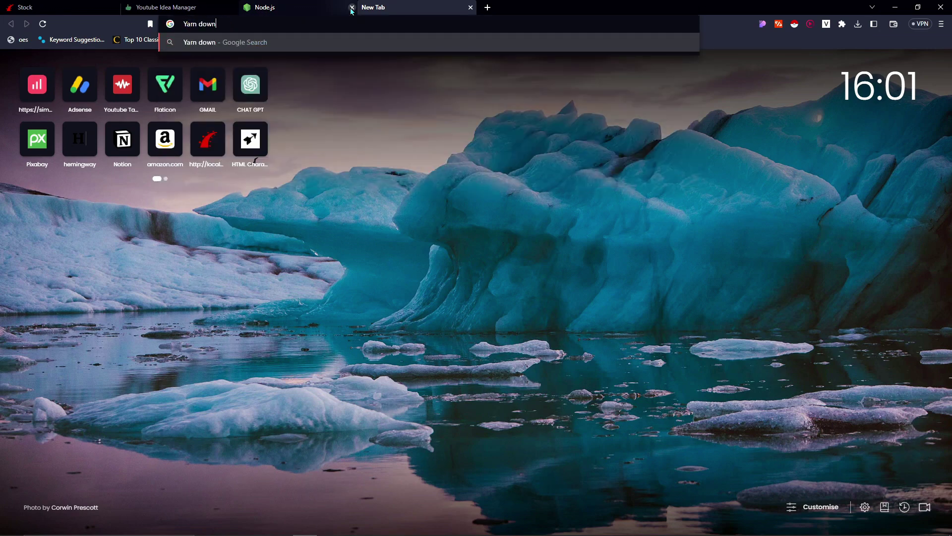
{"action": "type", "text": "load windows"}
{"action": "key", "text": "Return"}
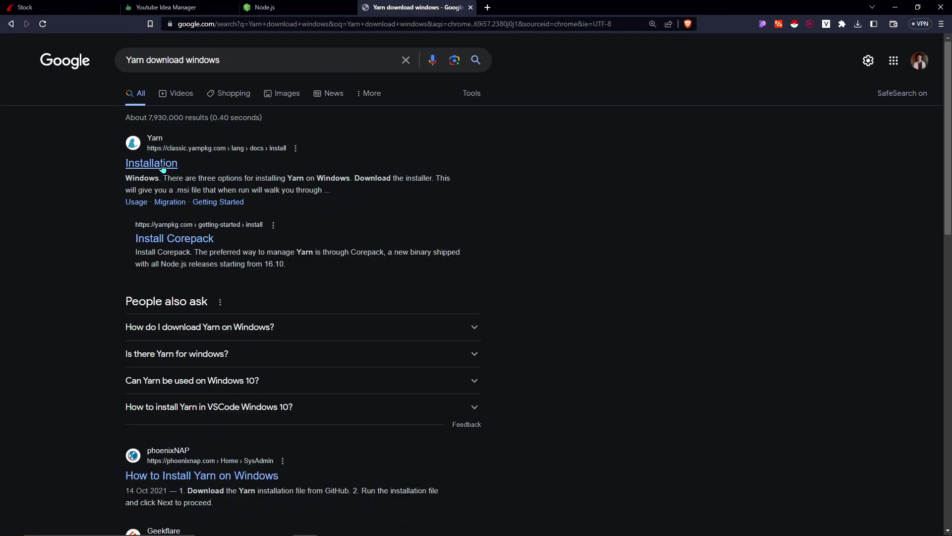
{"action": "left_click", "coordinate": [149, 163]}
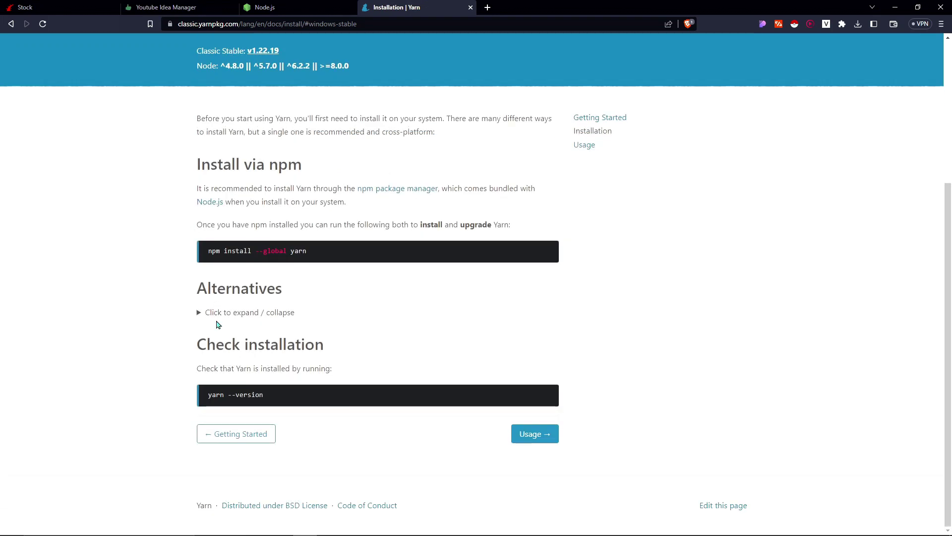
Under Alternatives with Windows selected, download the Yarn 1.22.19 installer and launch it
{"action": "left_click", "coordinate": [199, 314]}
{"action": "scroll", "coordinate": [223, 248], "scroll_direction": "down", "scroll_amount": 3}
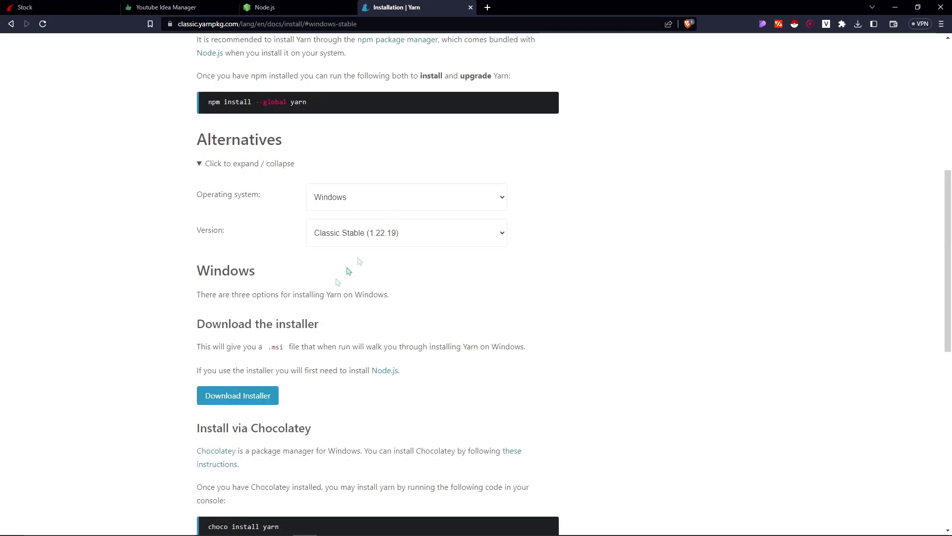
{"action": "left_click", "coordinate": [331, 201]}
{"action": "left_click", "coordinate": [367, 193]}
{"action": "left_click", "coordinate": [250, 392]}
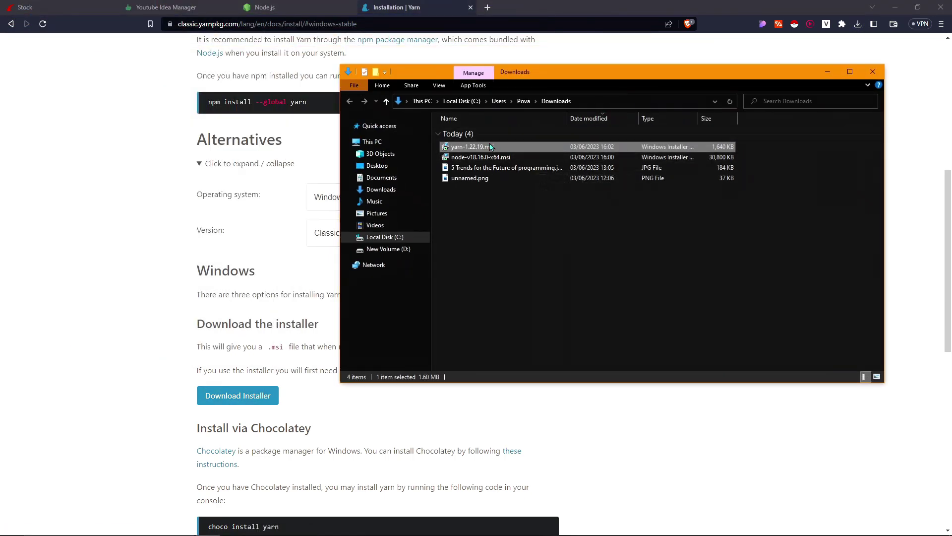
{"action": "double_click", "coordinate": [489, 149]}
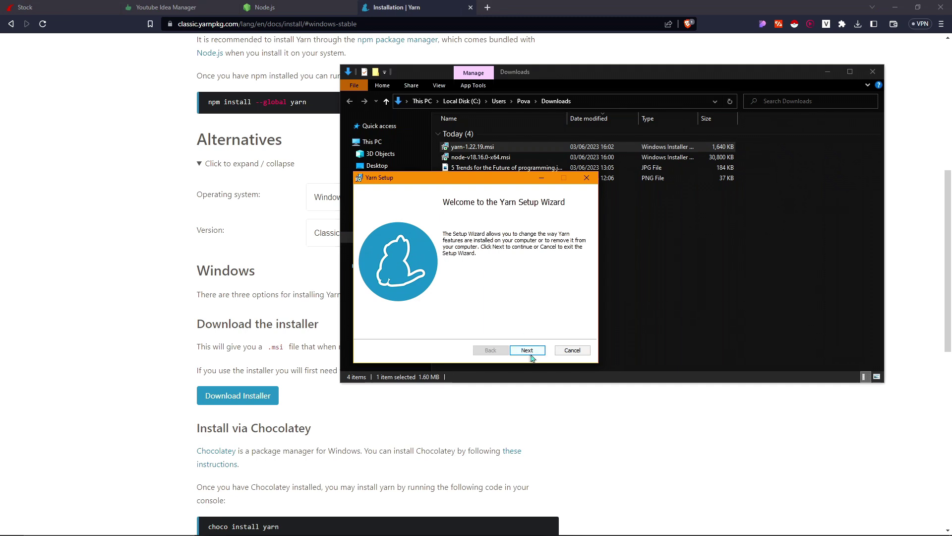
Advance the Yarn setup, then close it since it only offers change, repair or remove
{"action": "left_click", "coordinate": [526, 350]}
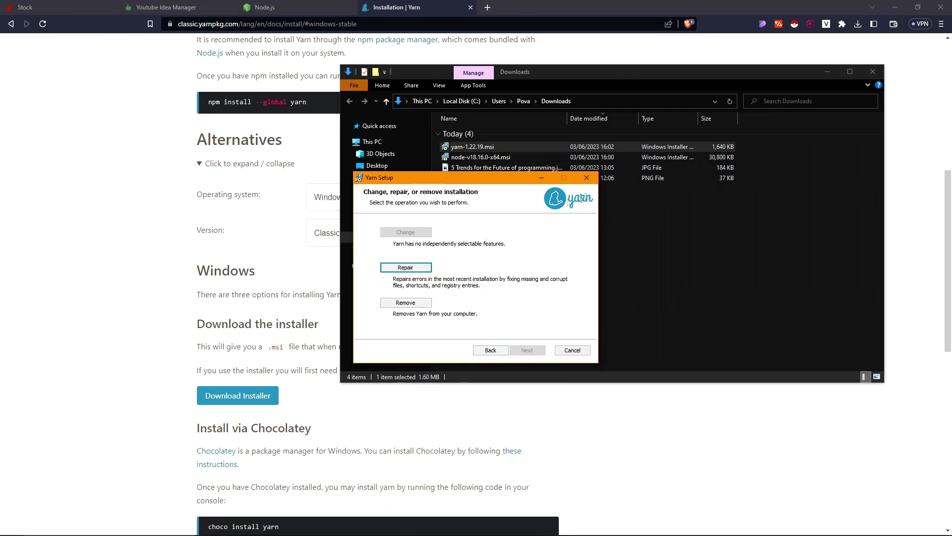
{"action": "left_click", "coordinate": [586, 179]}
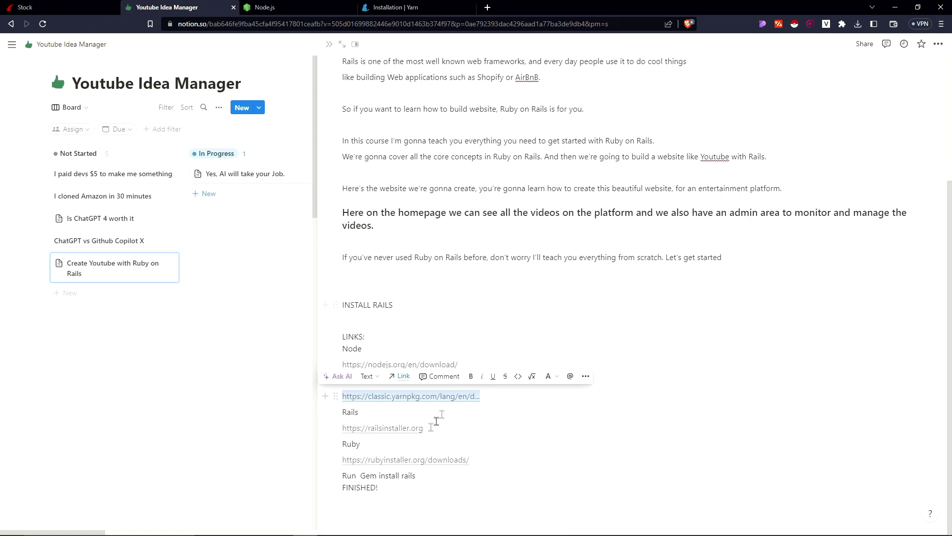
Download the RailsInstaller 3.4.0 Windows package from railsinstaller.org and show it in its folder
{"action": "left_click", "coordinate": [413, 7]}
{"action": "key", "text": "ctrl+t"}
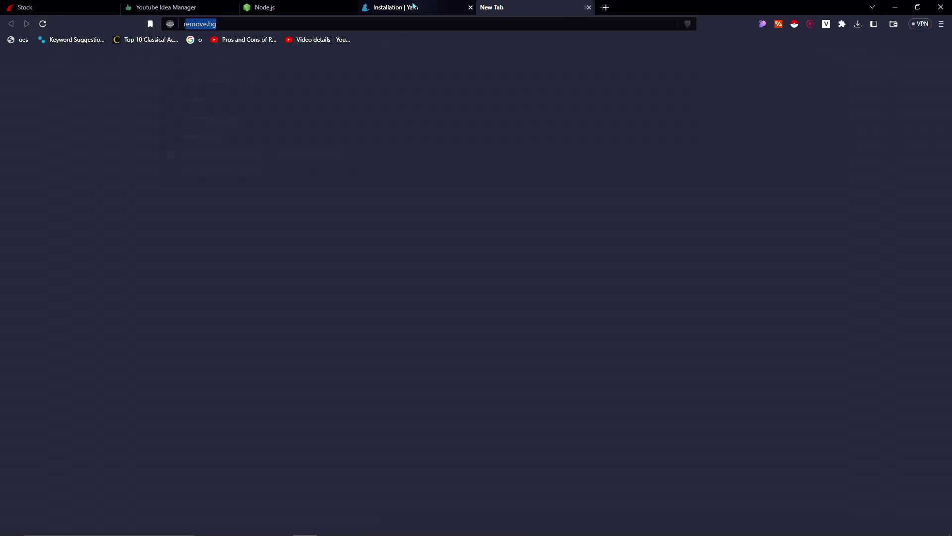
{"action": "type", "text": "railsinstaller.org"}
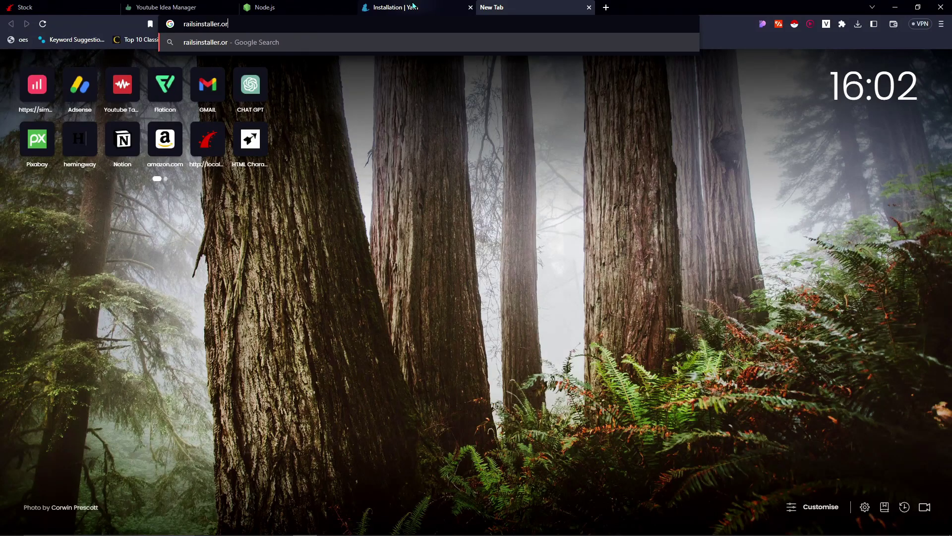
{"action": "key", "text": "Return"}
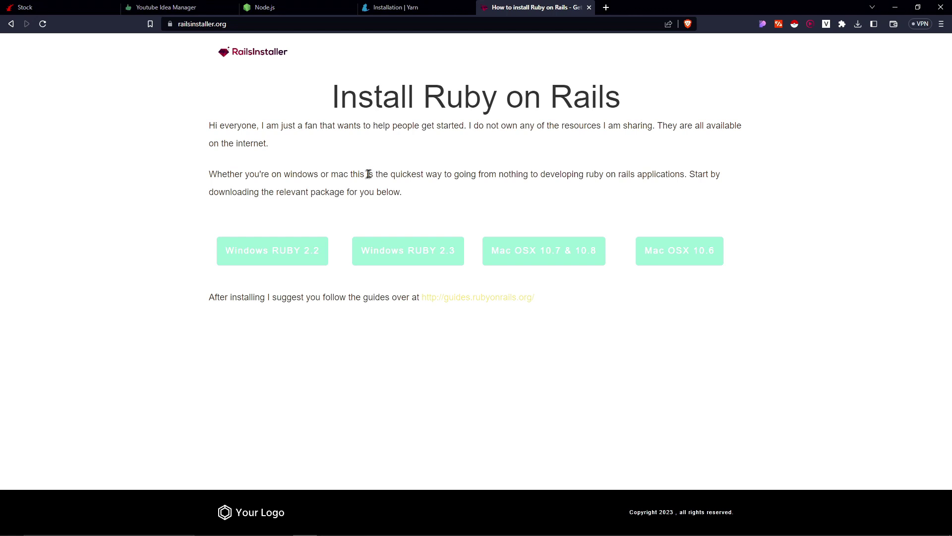
{"action": "left_click", "coordinate": [399, 257]}
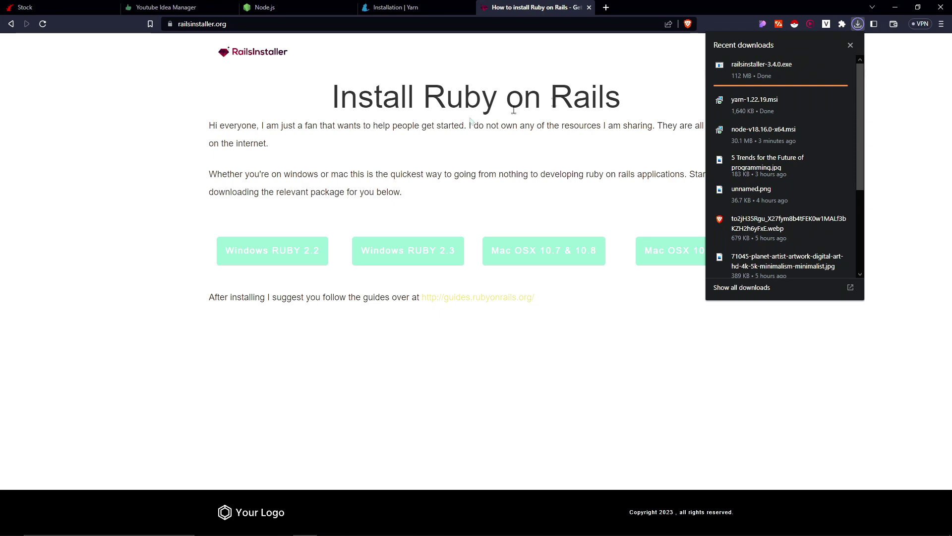
{"action": "left_click", "coordinate": [826, 65]}
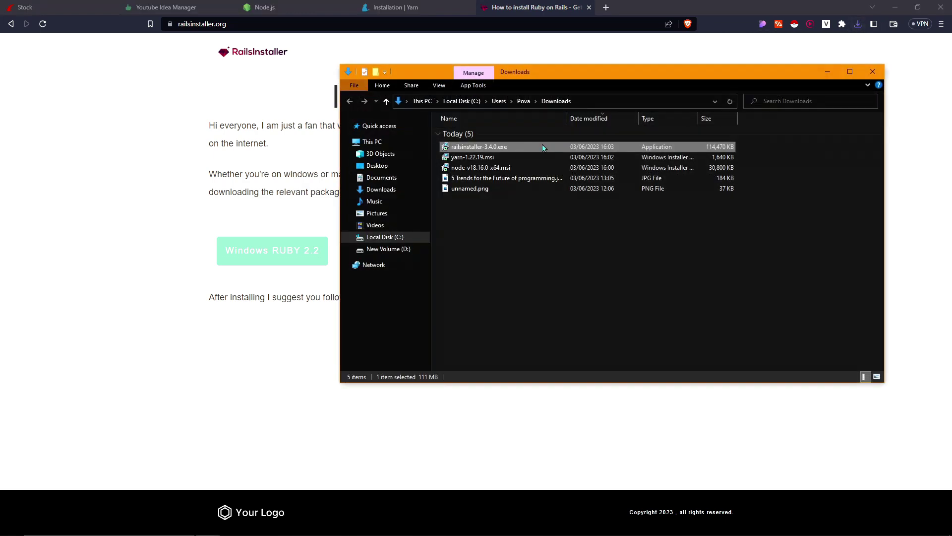
Install RailsInstaller (Ruby 2.3.3, Rails 5.1.3), then select the rubyinstaller.org/downloads link in the notes
{"action": "double_click", "coordinate": [538, 147]}
{"action": "left_click", "coordinate": [434, 323]}
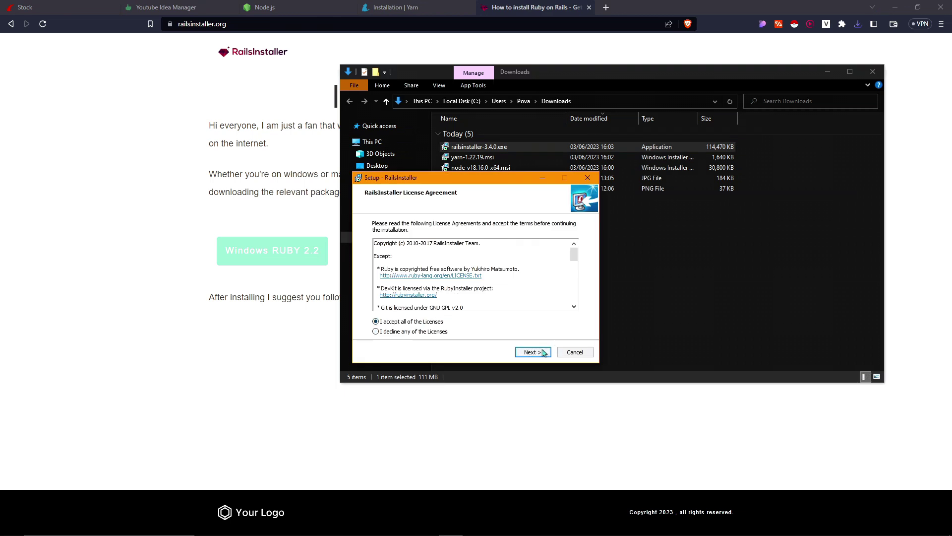
{"action": "left_click", "coordinate": [539, 353]}
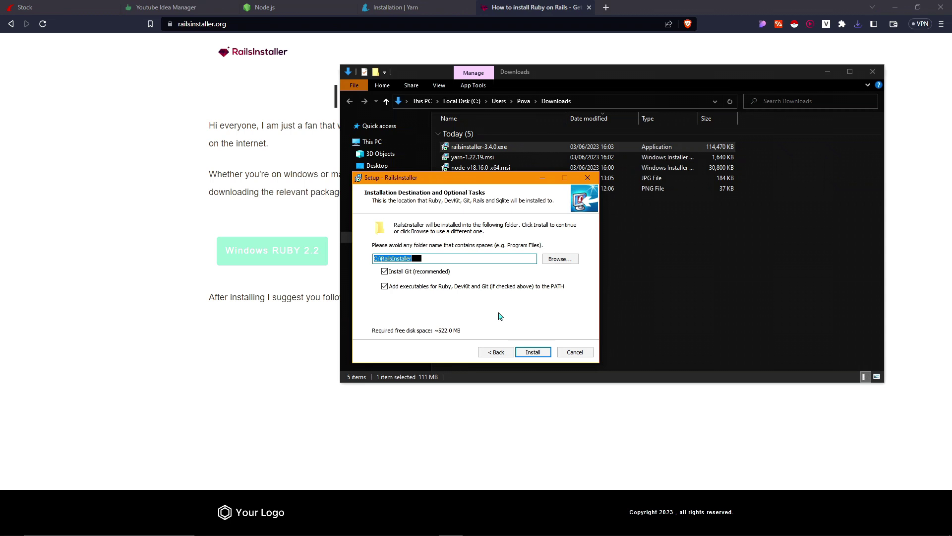
{"action": "left_click", "coordinate": [533, 351]}
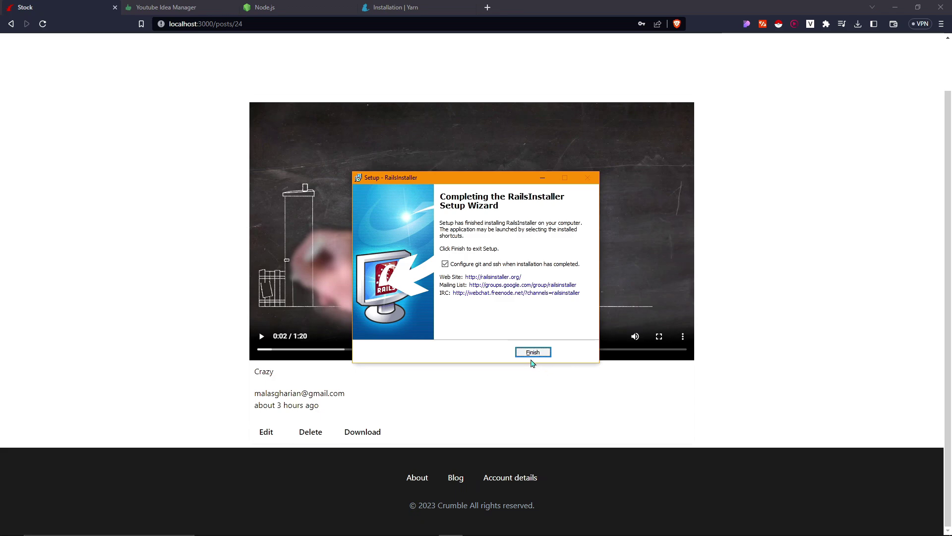
{"action": "left_click", "coordinate": [532, 353]}
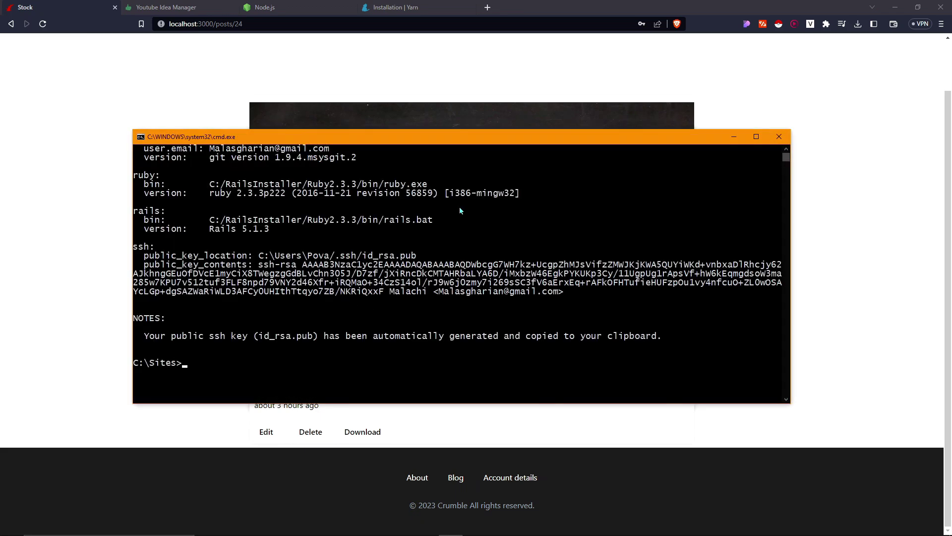
{"action": "left_click", "coordinate": [165, 11]}
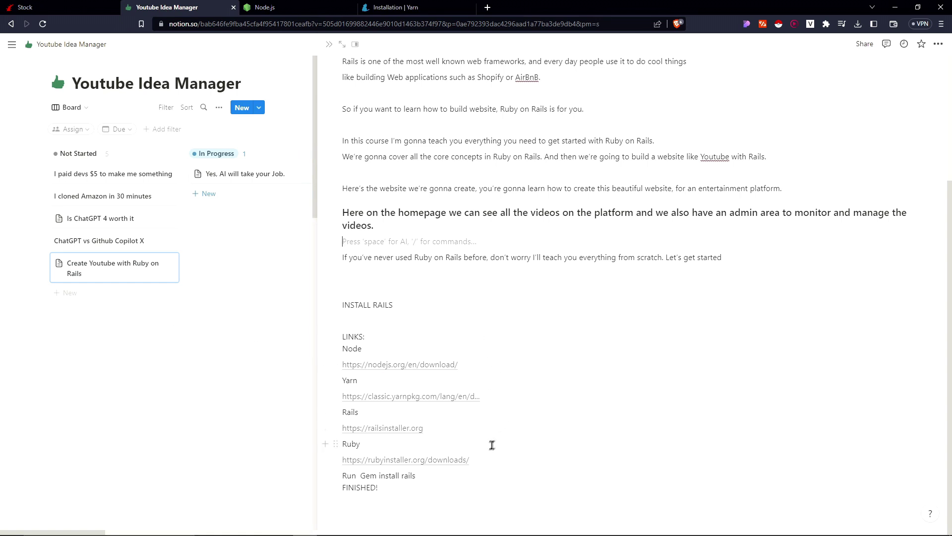
{"action": "left_click_drag", "start_coordinate": [481, 458], "coordinate": [342, 460]}
{"action": "key", "text": "ctrl+c"}
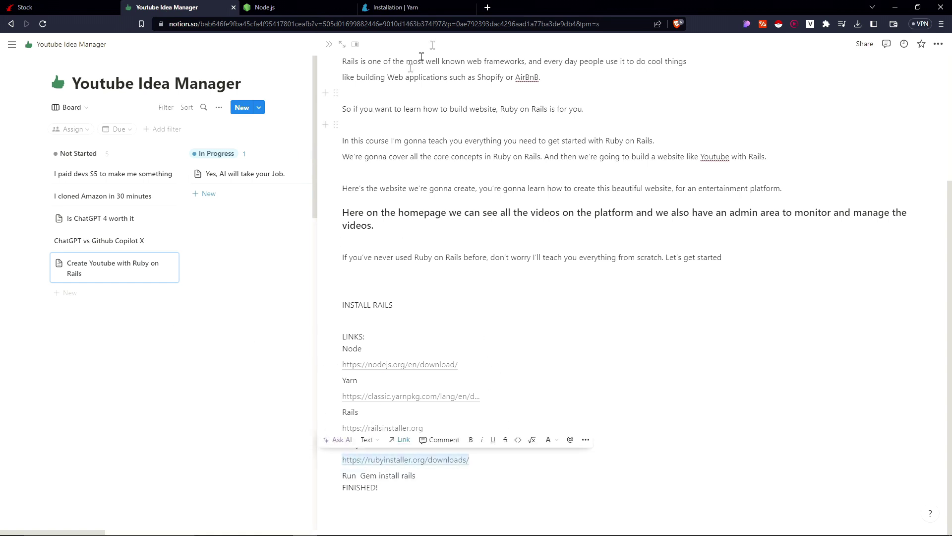
Download Ruby+Devkit 3.2.2-1 (x64) from rubyinstaller.org/downloads and show it in the Downloads folder
{"action": "left_click", "coordinate": [486, 8]}
{"action": "key", "text": "ctrl+v"}
{"action": "key", "text": "Return"}
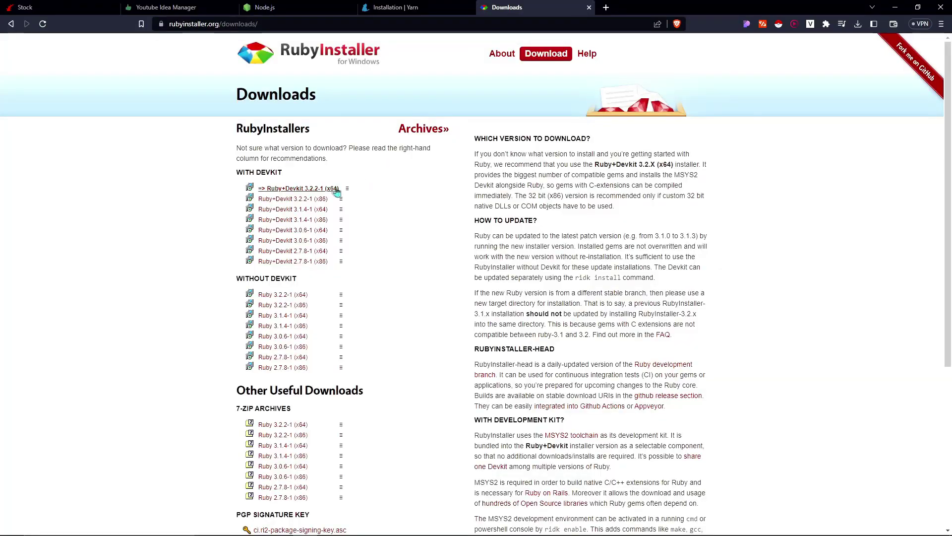
{"action": "left_click", "coordinate": [310, 193]}
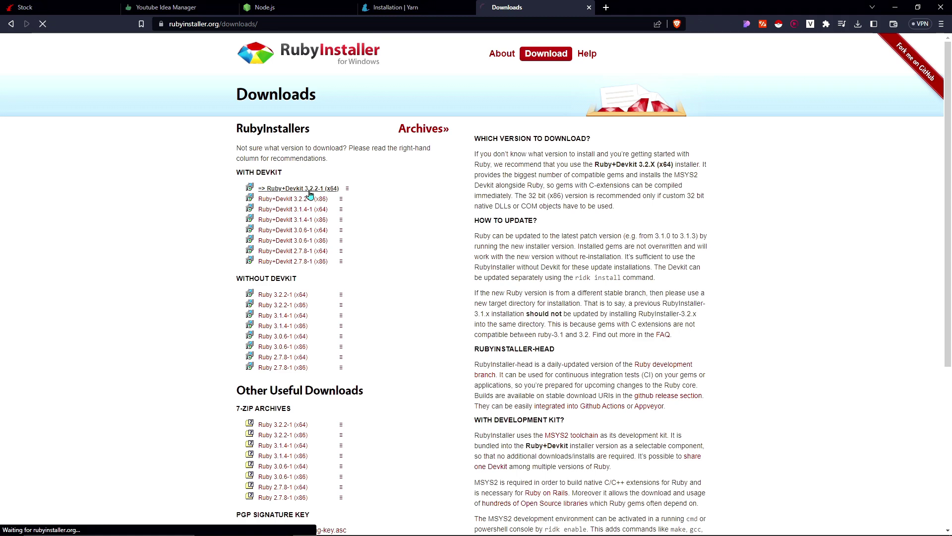
{"action": "left_click", "coordinate": [858, 25]}
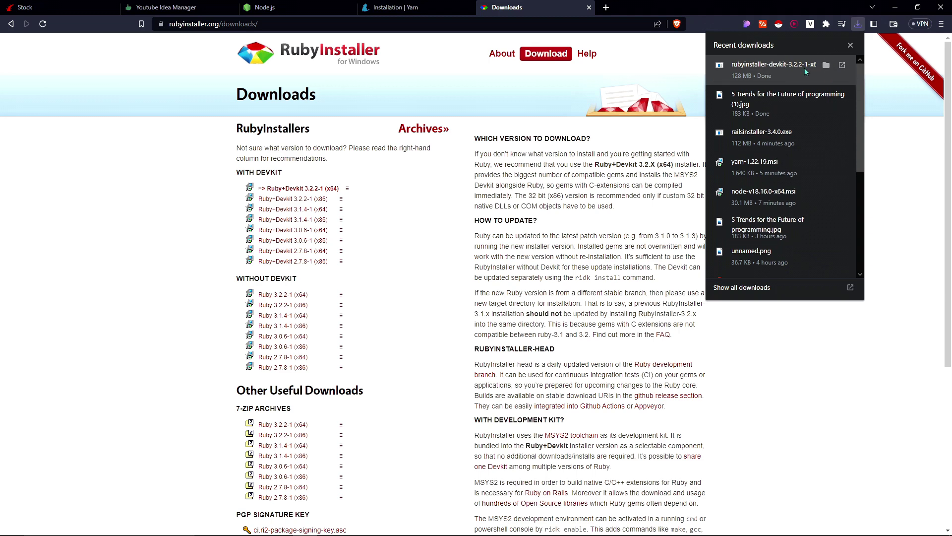
{"action": "left_click", "coordinate": [826, 65]}
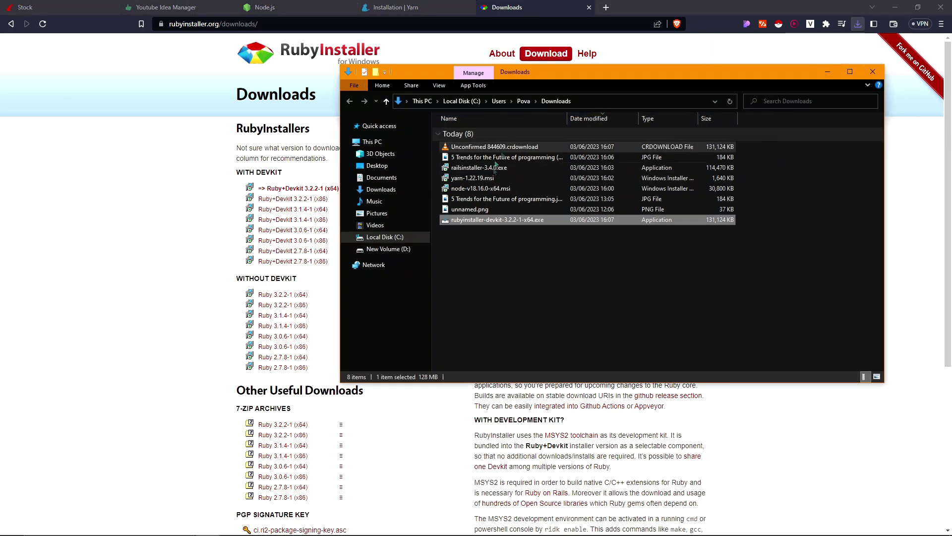
Install Ruby 3.2.2-1-x64 for the current user into C:\Ruby32-x64, keeping ridk install checked
{"action": "left_click", "coordinate": [88, 196]}
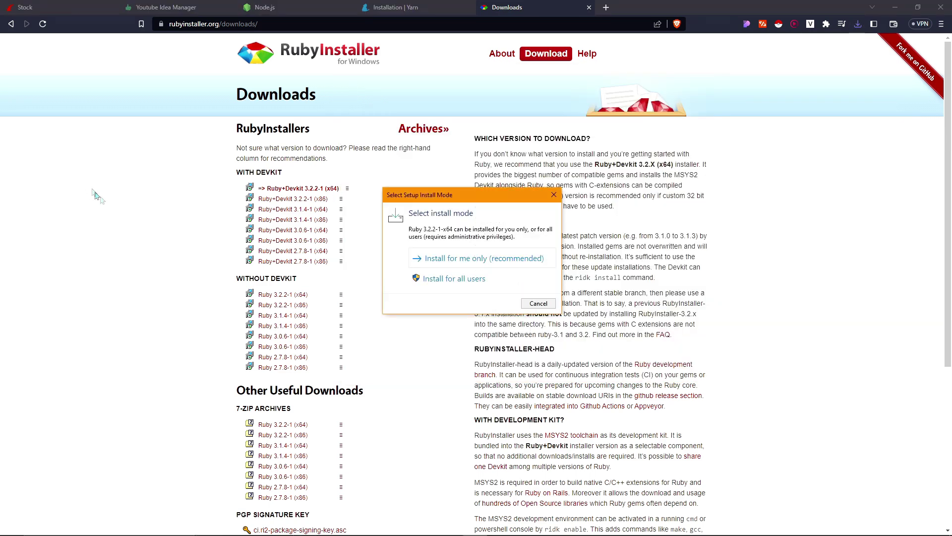
{"action": "left_click", "coordinate": [106, 196]}
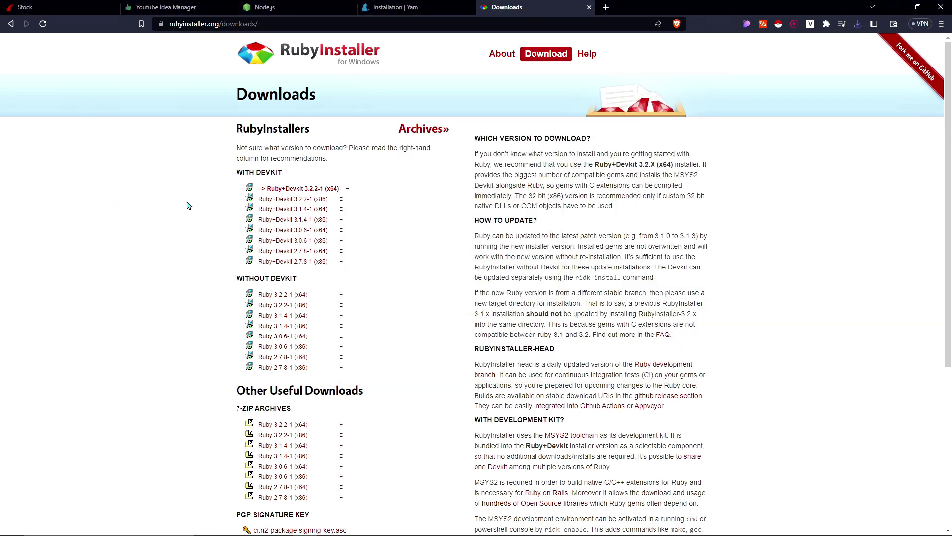
{"action": "key", "text": "alt+Tab"}
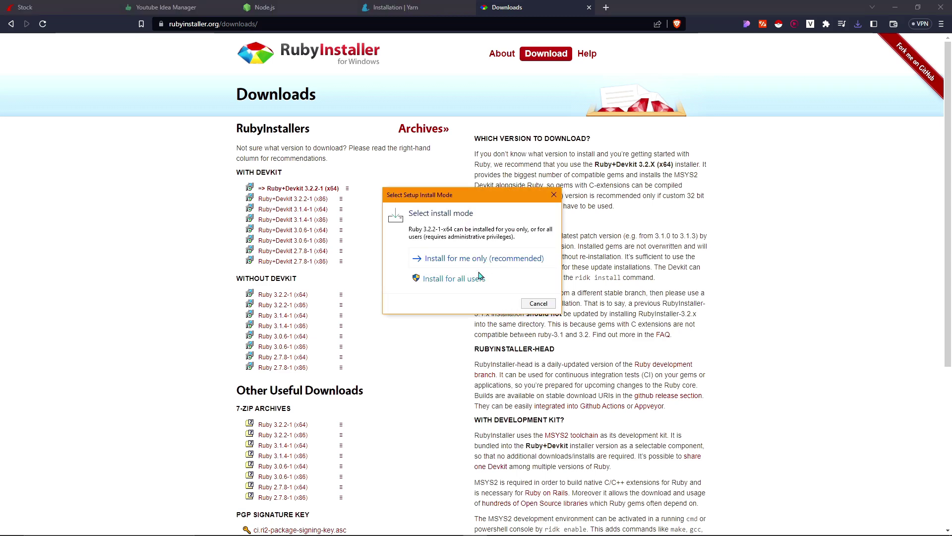
{"action": "left_click", "coordinate": [448, 280]}
{"action": "left_click", "coordinate": [415, 344]}
{"action": "left_click", "coordinate": [556, 372]}
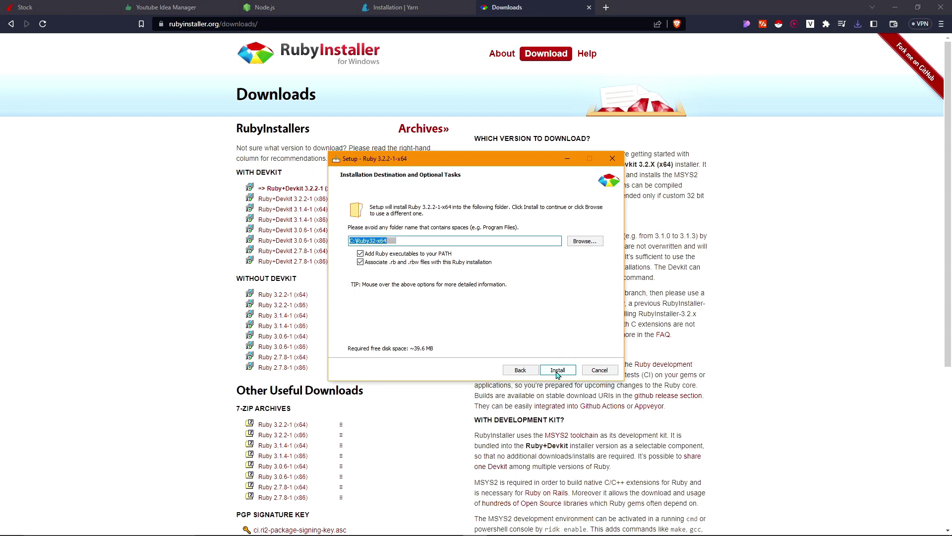
{"action": "mouse_move", "coordinate": [387, 258]}
{"action": "mouse_move", "coordinate": [419, 263]}
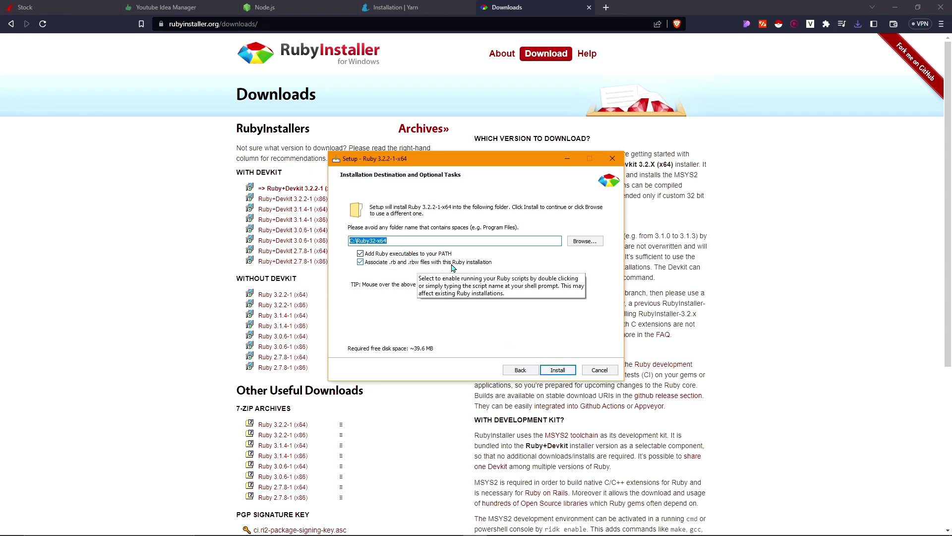
{"action": "left_click", "coordinate": [559, 371]}
{"action": "left_click", "coordinate": [559, 371]}
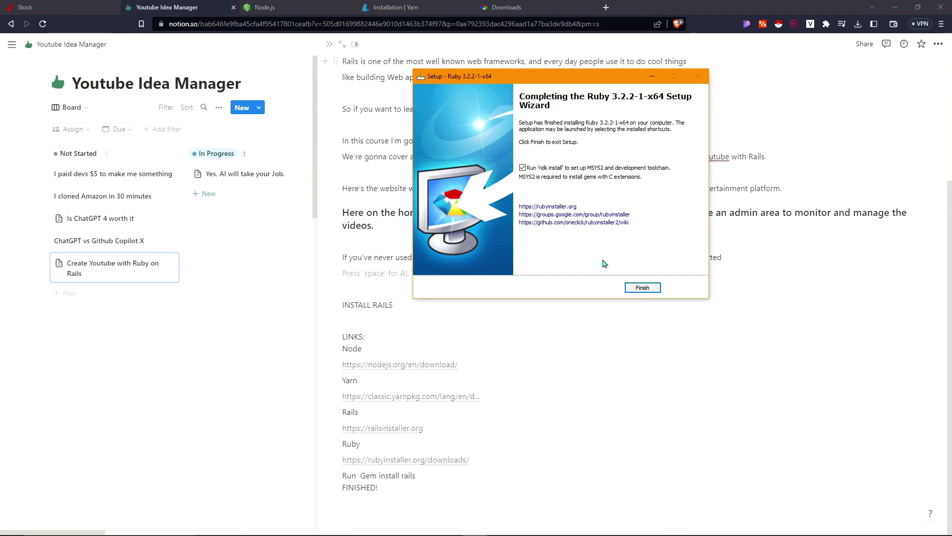
{"action": "left_click", "coordinate": [642, 288]}
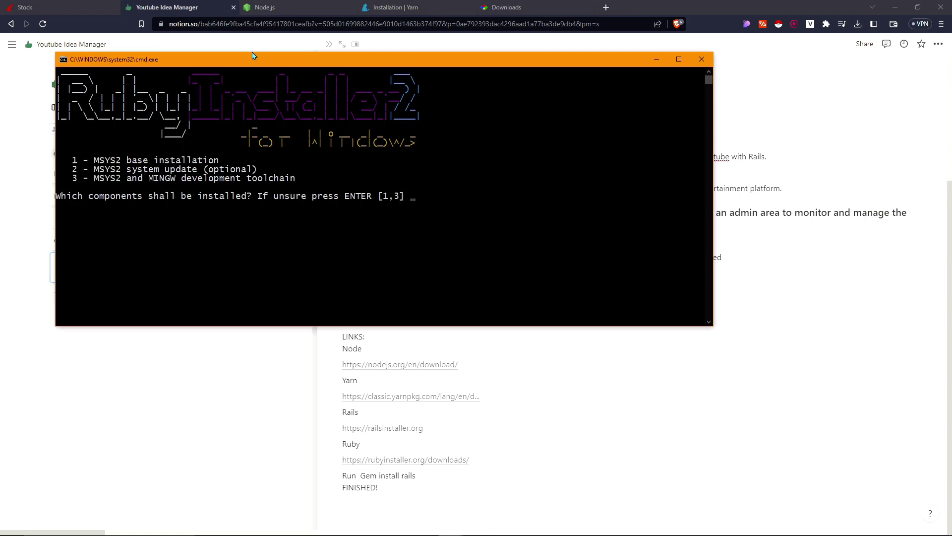
Accept the default MSYS2 components in ridk install, then minimize the console after it succeeds
{"action": "key", "text": "Return"}
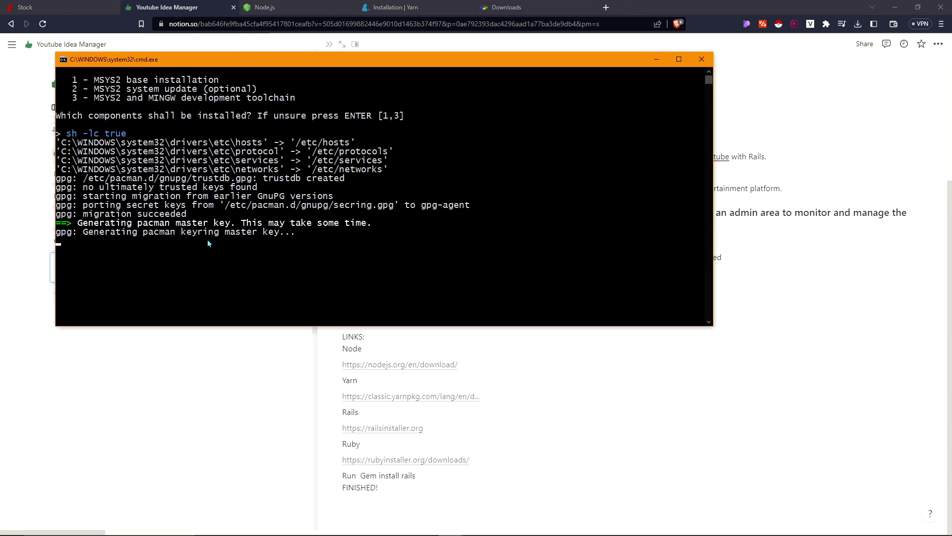
{"action": "left_click", "coordinate": [440, 226]}
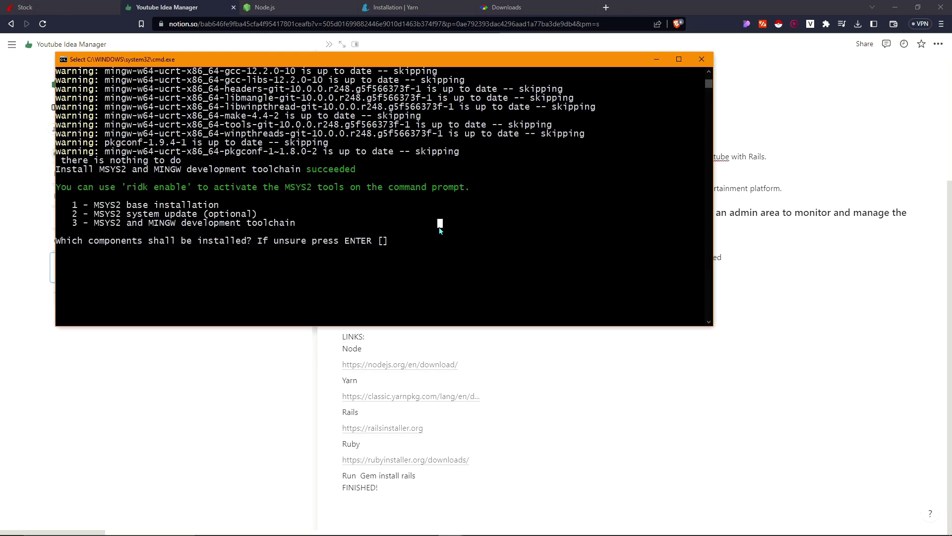
{"action": "left_click", "coordinate": [450, 525]}
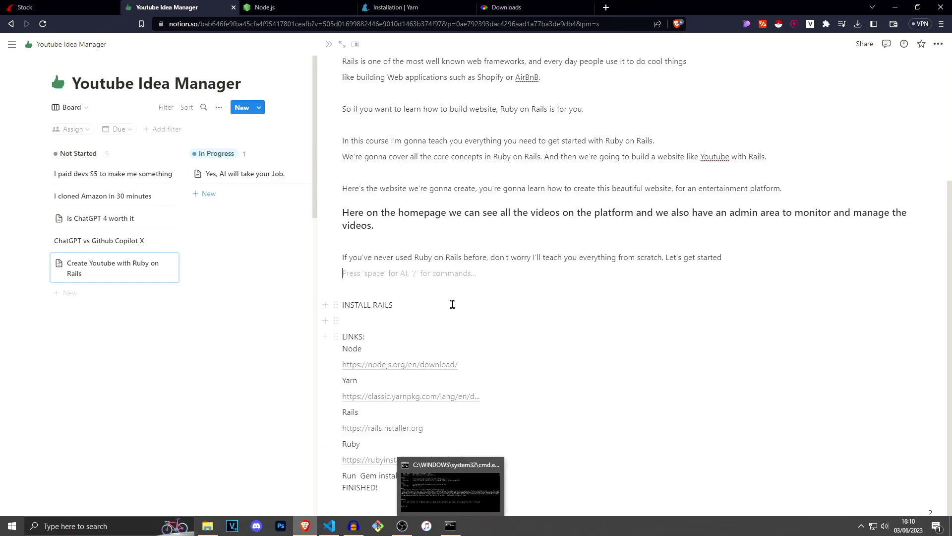
Launch Command Prompt from the Windows Start search
{"action": "key", "text": "super"}
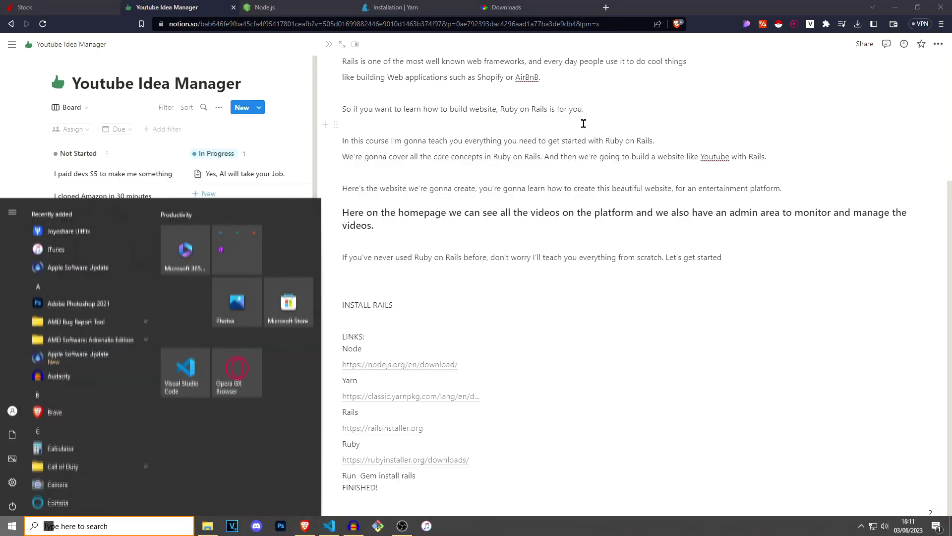
{"action": "type", "text": "cmd"}
{"action": "key", "text": "Return"}
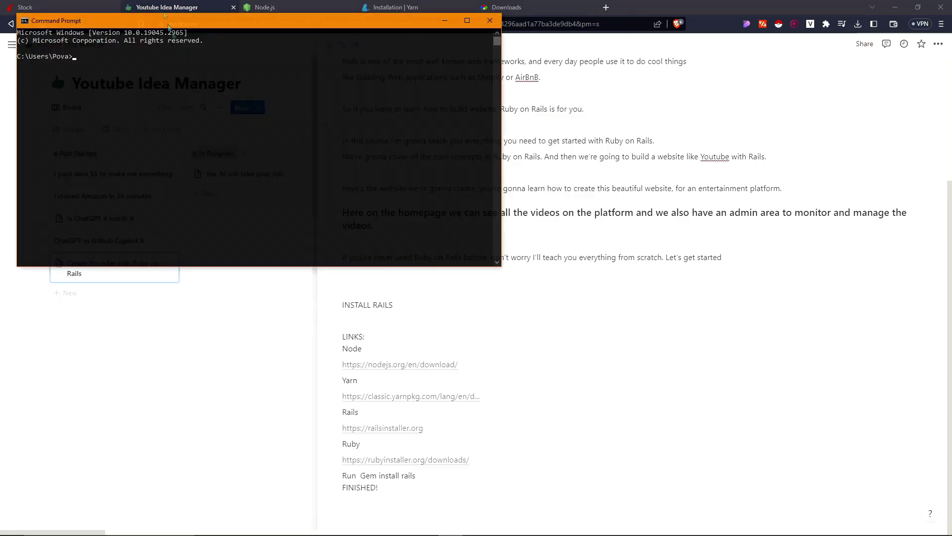
Copy 'gem install rails' from the Notion notes and run it, installing 45 gems
{"action": "left_click", "coordinate": [428, 466]}
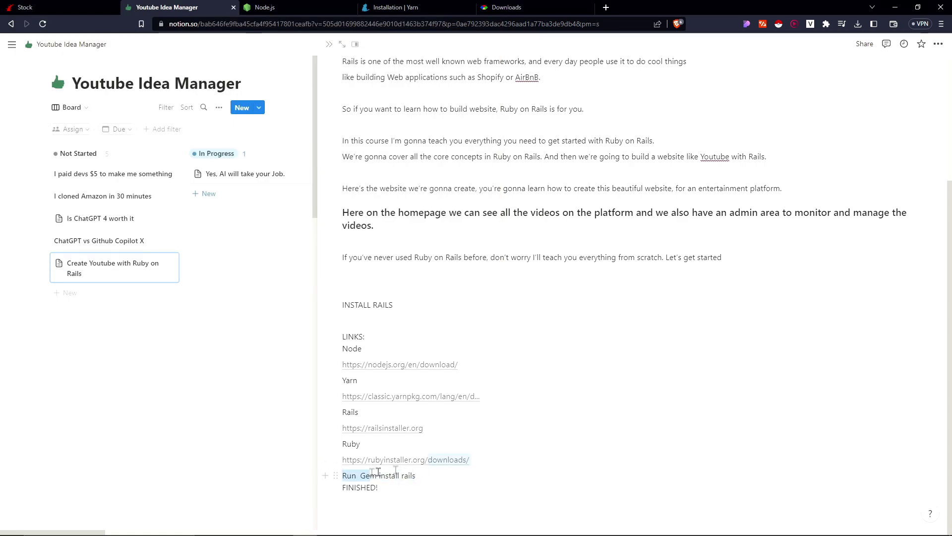
{"action": "left_click_drag", "start_coordinate": [432, 477], "coordinate": [360, 475]}
{"action": "key", "text": "alt+Tab"}
{"action": "type", "text": "Gem install rails"}
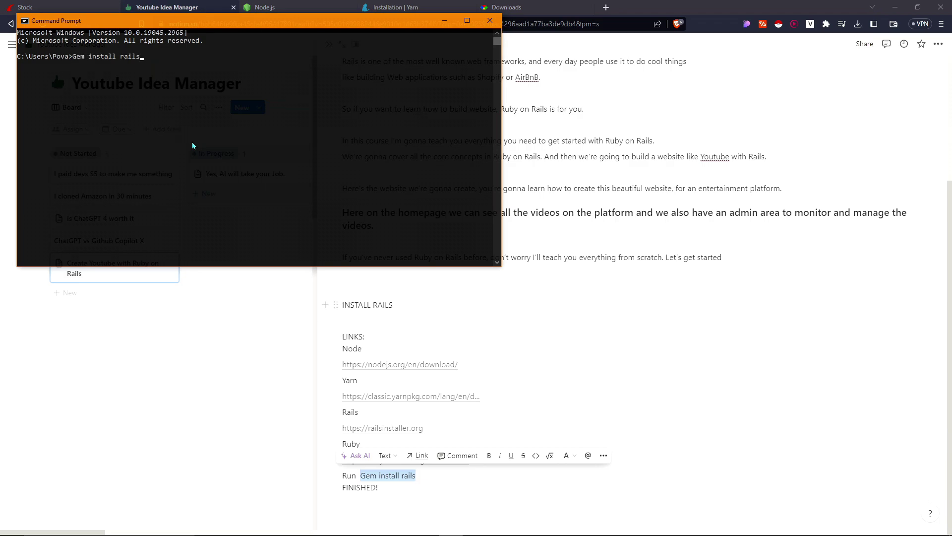
{"action": "key", "text": "Return"}
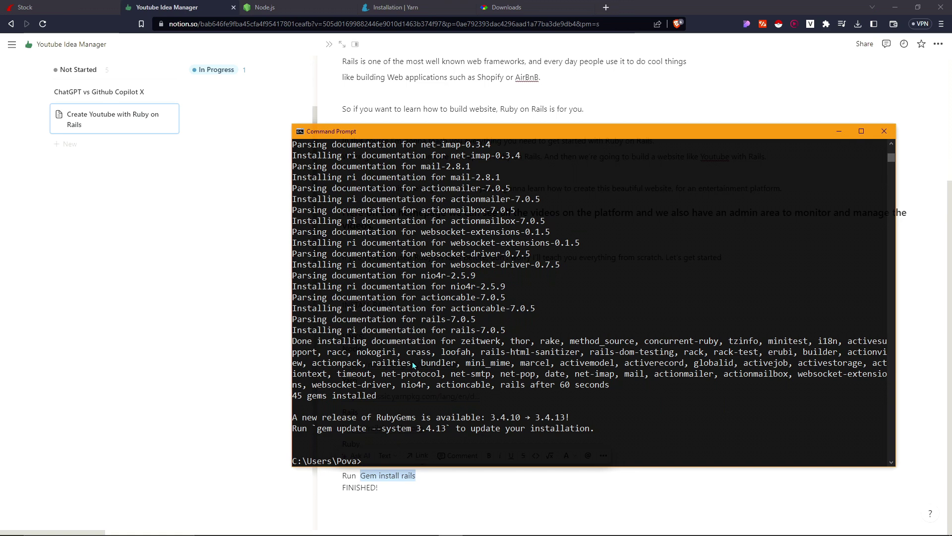
{"action": "type", "text": "rails -v"}
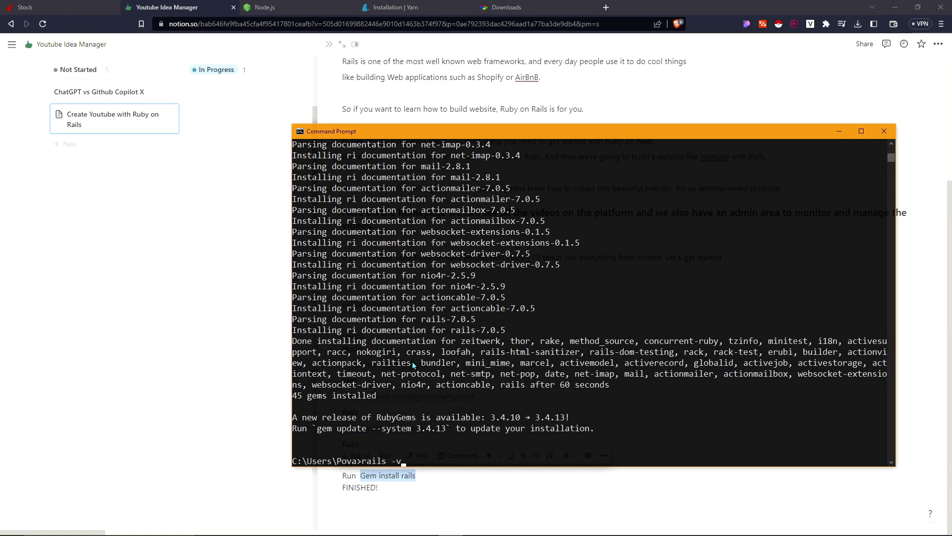
Check versions with rails -v and ruby -v, showing Rails 7.0.4.3 and Ruby 3.2.2
{"action": "key", "text": "Return"}
{"action": "scroll", "coordinate": [413, 365], "scroll_direction": "down", "scroll_amount": 7}
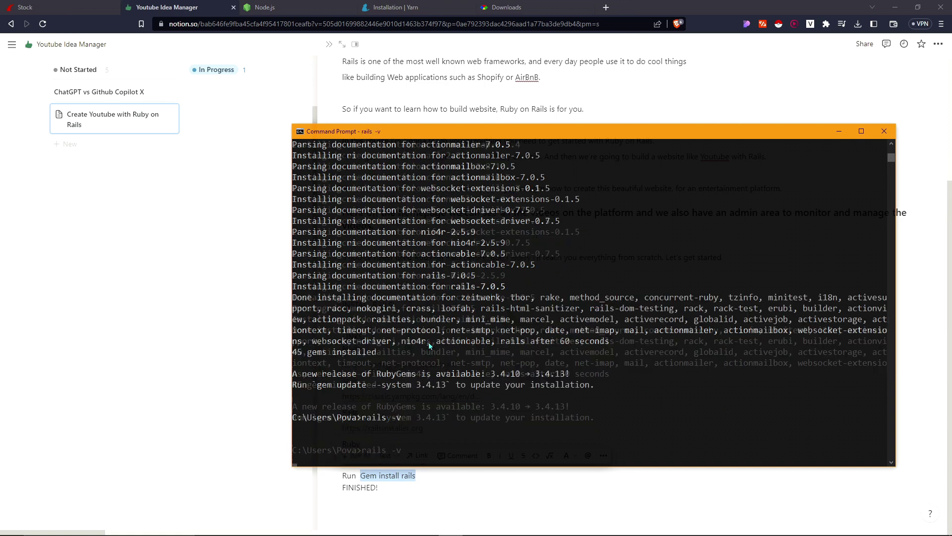
{"action": "scroll", "coordinate": [415, 244], "scroll_direction": "up", "scroll_amount": 2, "text": "ctrl"}
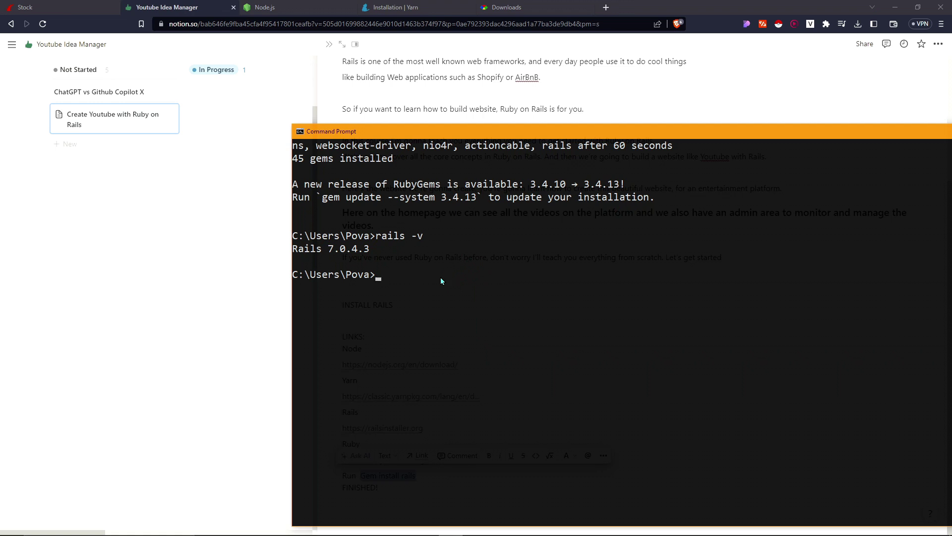
{"action": "type", "text": "ruby -v"}
{"action": "key", "text": "Return"}
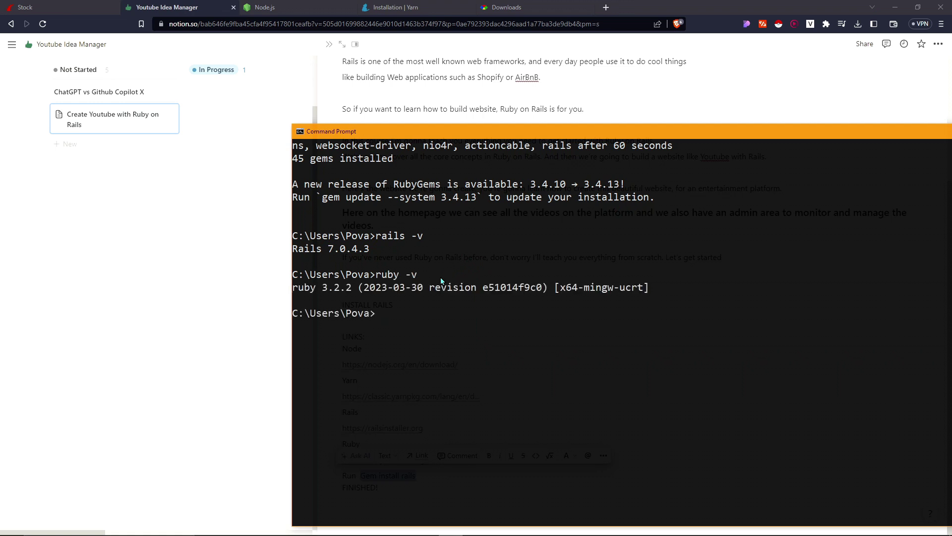
Check the Yarn and Node versions, confirming Yarn 1.22.19 and Node v18.16.0
{"action": "left_click", "coordinate": [509, 7]}
{"action": "type", "text": "yarn -v"}
{"action": "key", "text": "Return"}
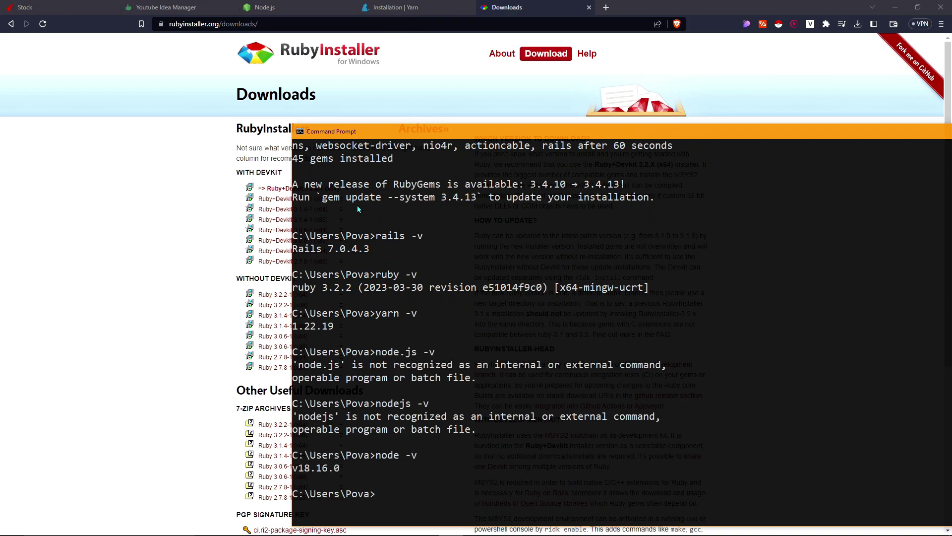
{"action": "type", "text": "node -v"}
{"action": "key", "text": "Return"}
{"action": "scroll", "coordinate": [399, 287], "scroll_direction": "up", "scroll_amount": 3, "text": "ctrl"}
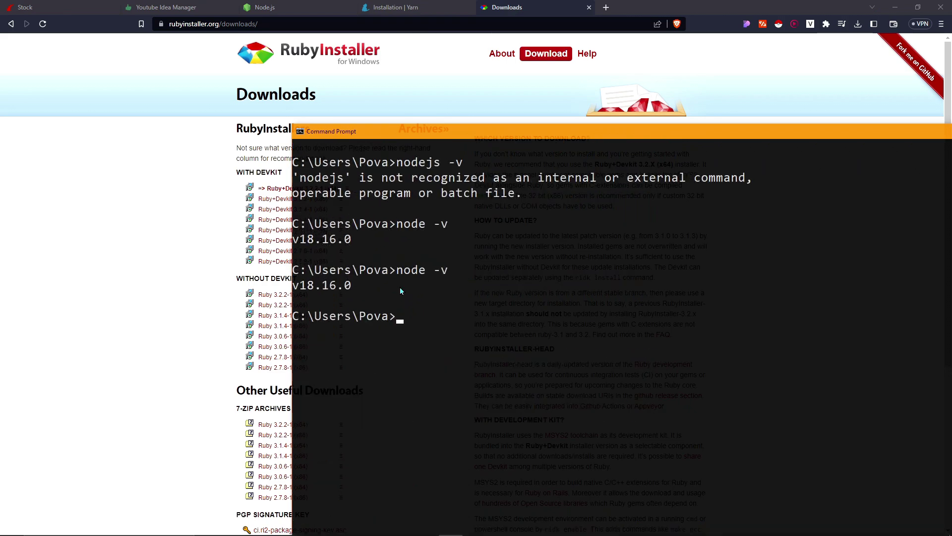
{"action": "left_click", "coordinate": [147, 248]}
{"action": "key", "text": "alt+Tab"}
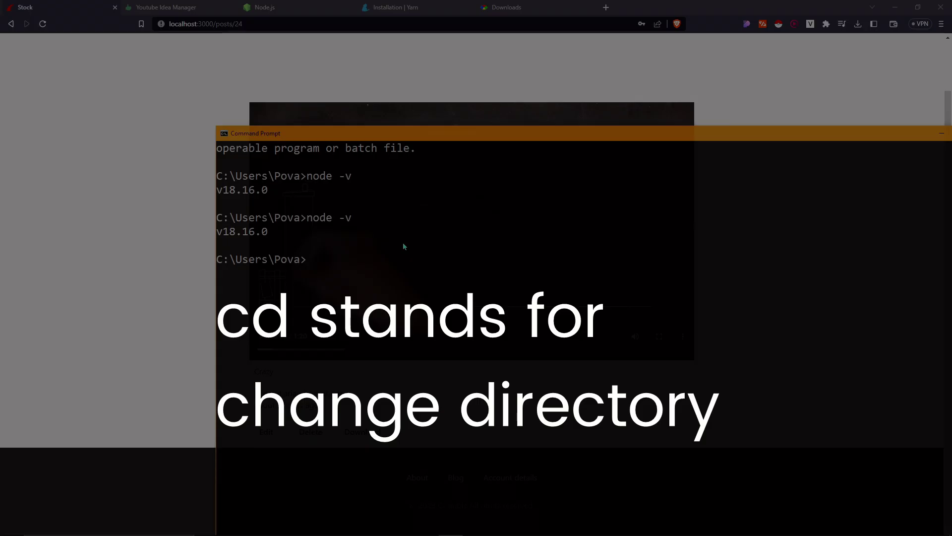
Change into Documents\GitHub and generate the app with 'rails new youtube'
{"action": "type", "text": "cd Documents"}
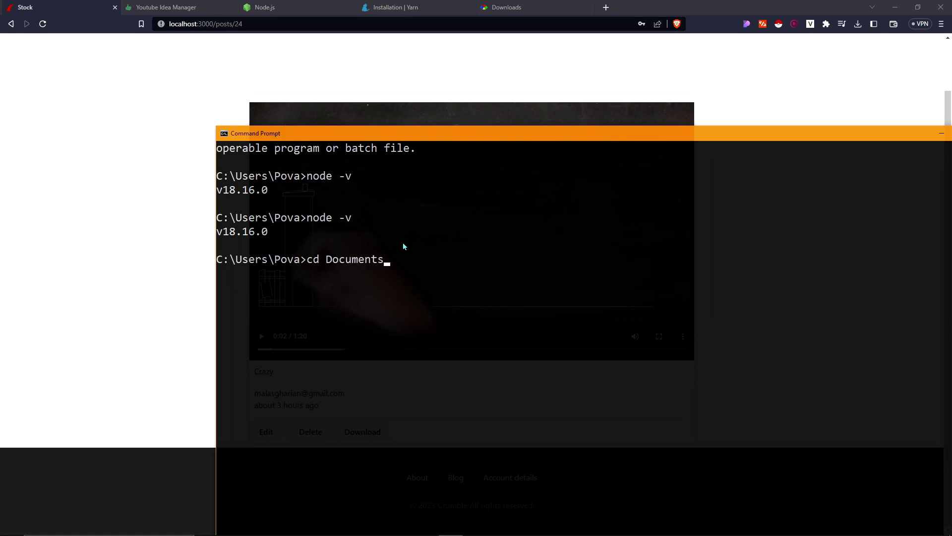
{"action": "key", "text": "Return"}
{"action": "type", "text": "cd Github"}
{"action": "key", "text": "Return"}
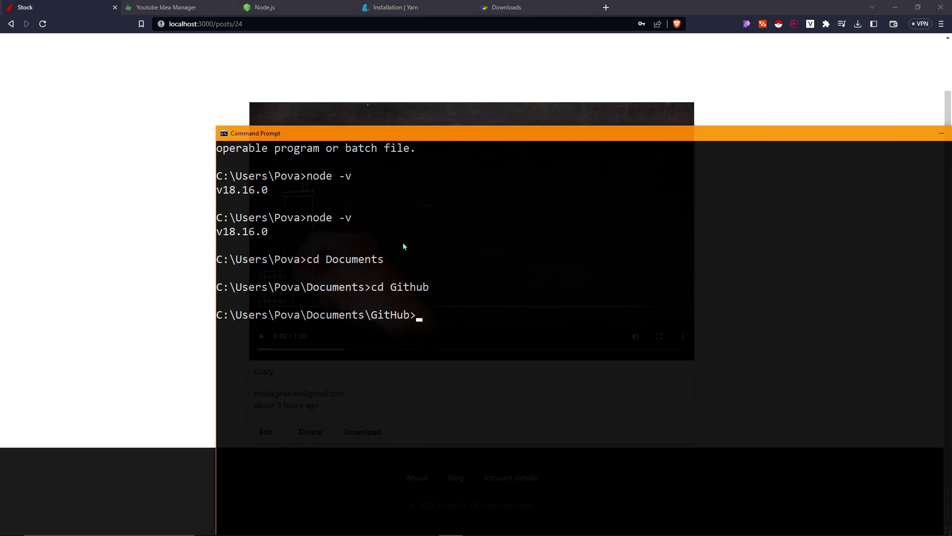
{"action": "type", "text": "rails new youtube"}
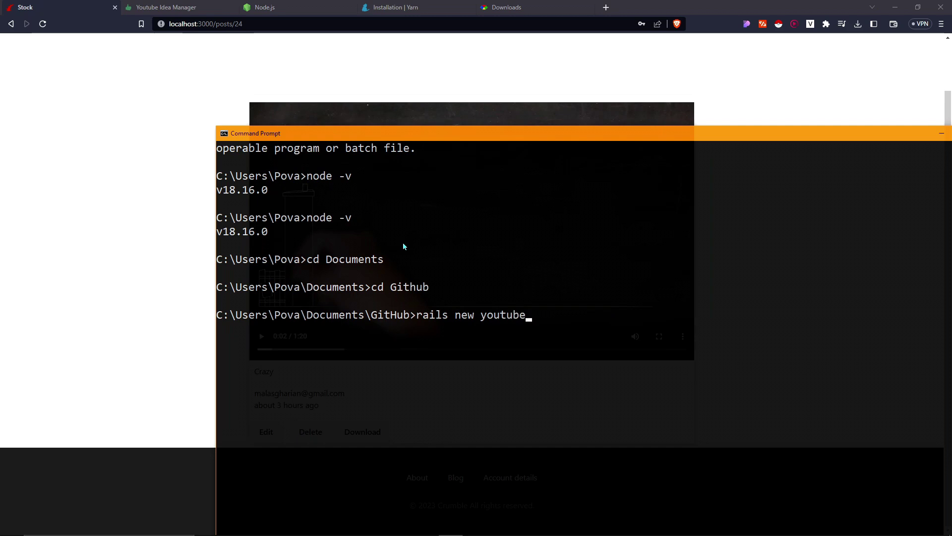
{"action": "key", "text": "Return"}
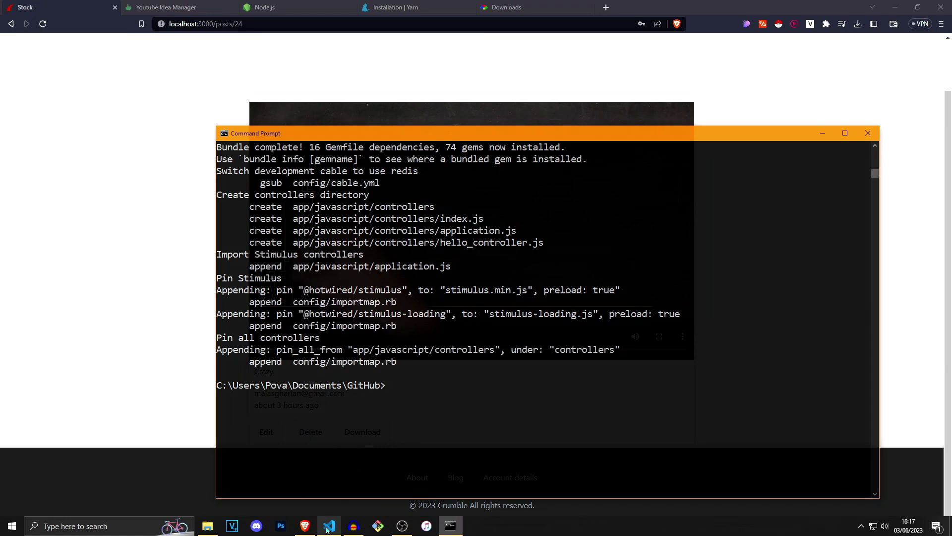
Open the youtube folder in VS Code via File > Open Folder and maximize the window
{"action": "left_click", "coordinate": [328, 527]}
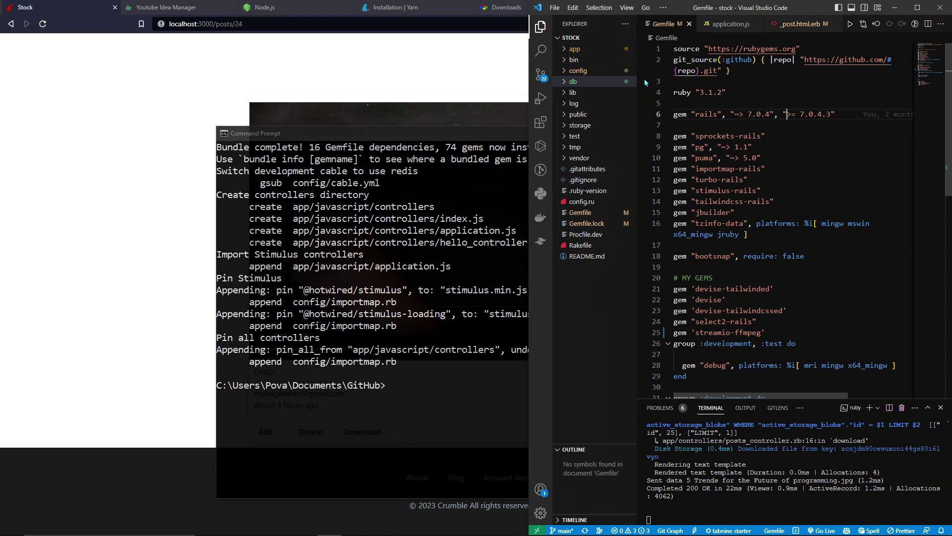
{"action": "left_click", "coordinate": [555, 7]}
{"action": "left_click", "coordinate": [575, 67]}
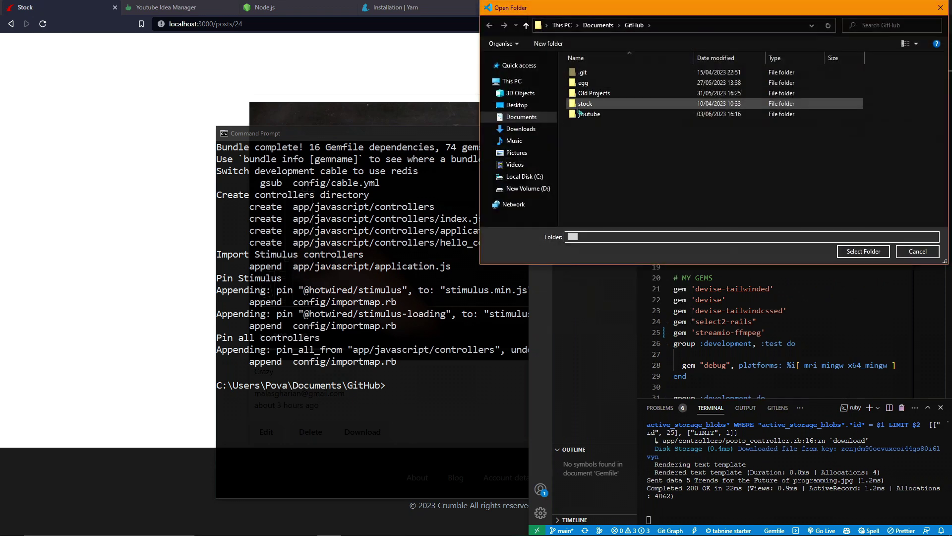
{"action": "left_click", "coordinate": [600, 116]}
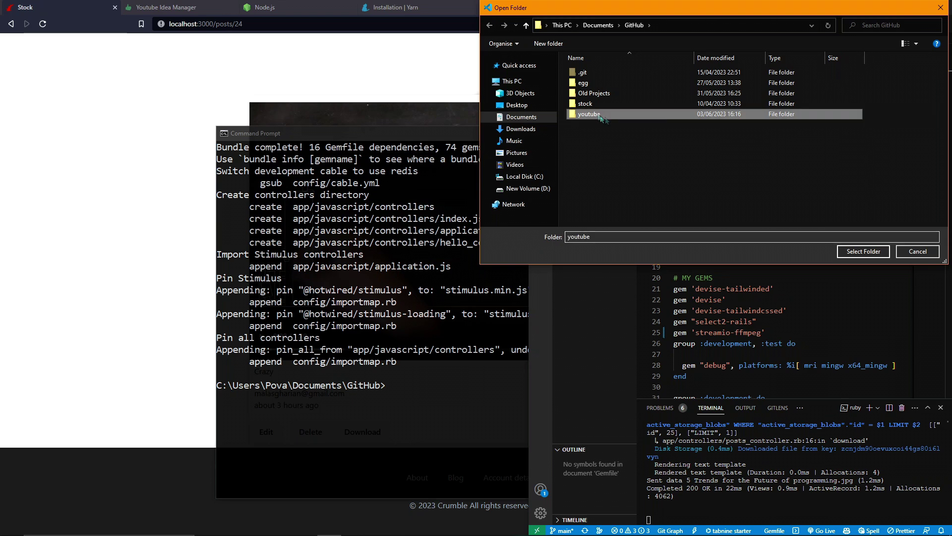
{"action": "left_click", "coordinate": [848, 251]}
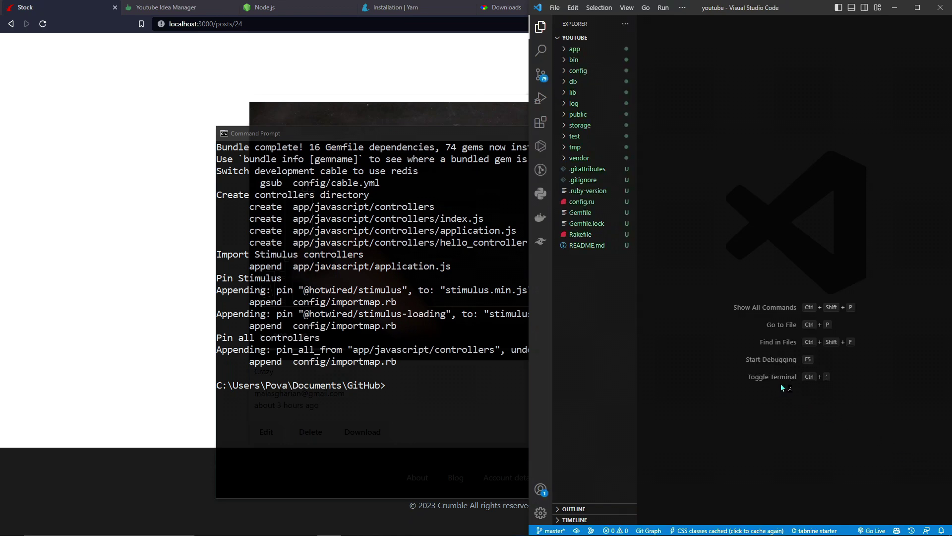
{"action": "left_click", "coordinate": [918, 7]}
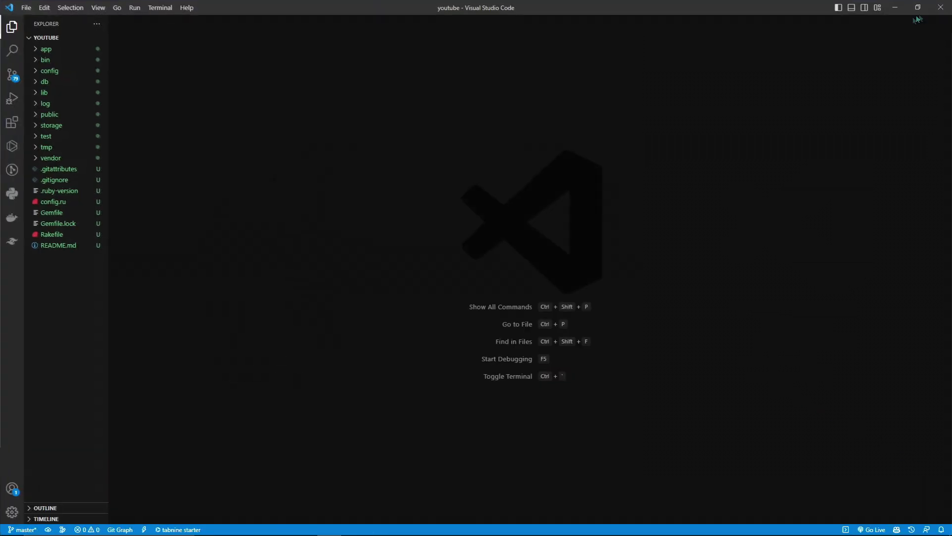
Open a new terminal in the youtube project and start the server with 'rails s'
{"action": "left_click", "coordinate": [160, 7]}
{"action": "left_click", "coordinate": [166, 20]}
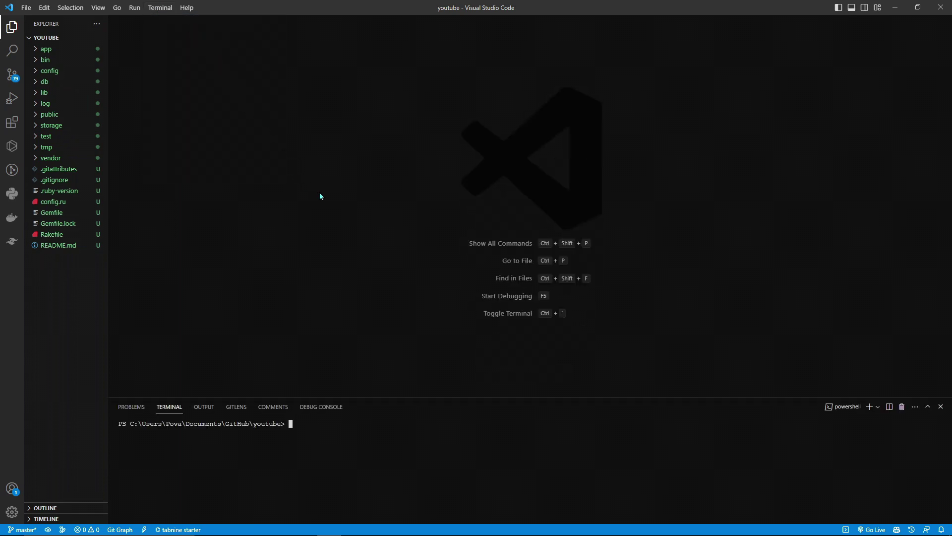
{"action": "type", "text": "rails s"}
{"action": "key", "text": "ctrl+plus"}
{"action": "key", "text": "ctrl+plus"}
{"action": "key", "text": "ctrl+plus"}
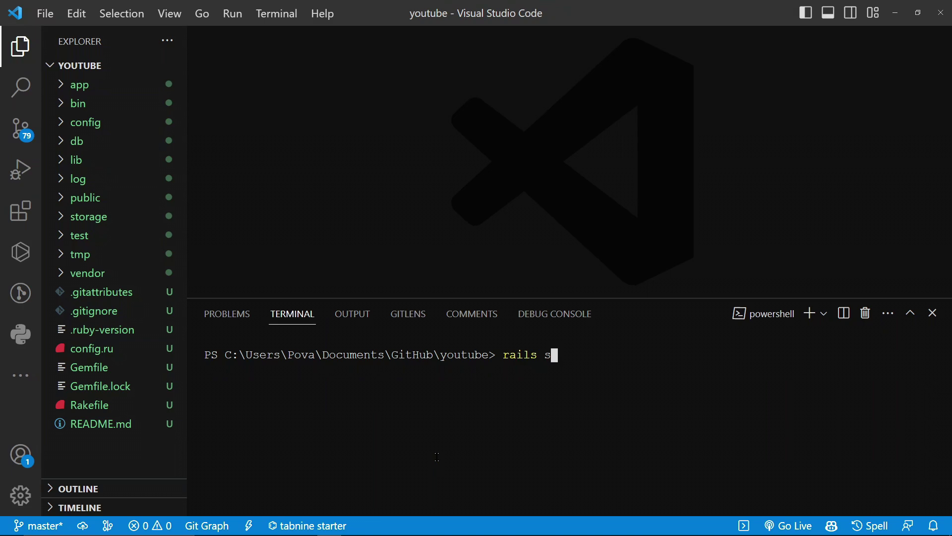
{"action": "key", "text": "ctrl+minus"}
{"action": "key", "text": "ctrl+minus"}
{"action": "key", "text": "ctrl+minus"}
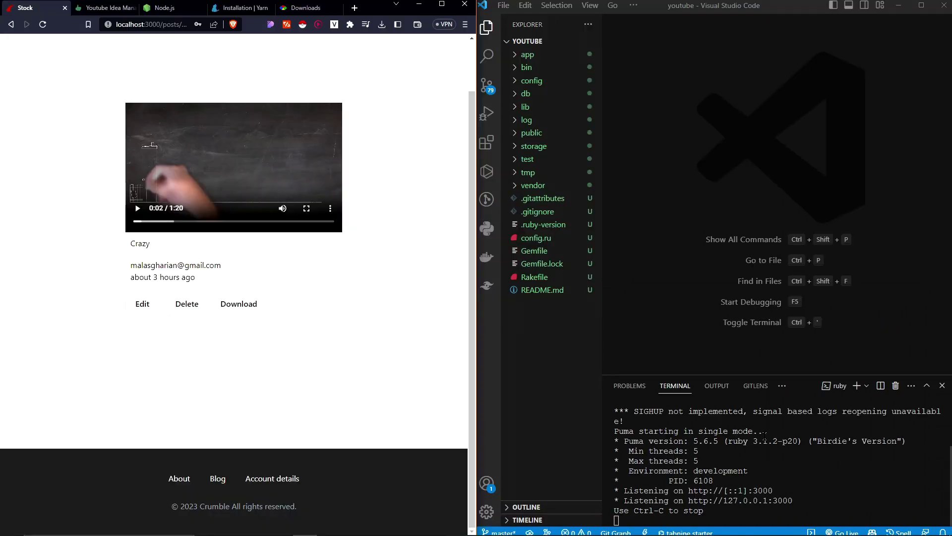
{"action": "left_click_drag", "start_coordinate": [714, 375], "coordinate": [705, 203]}
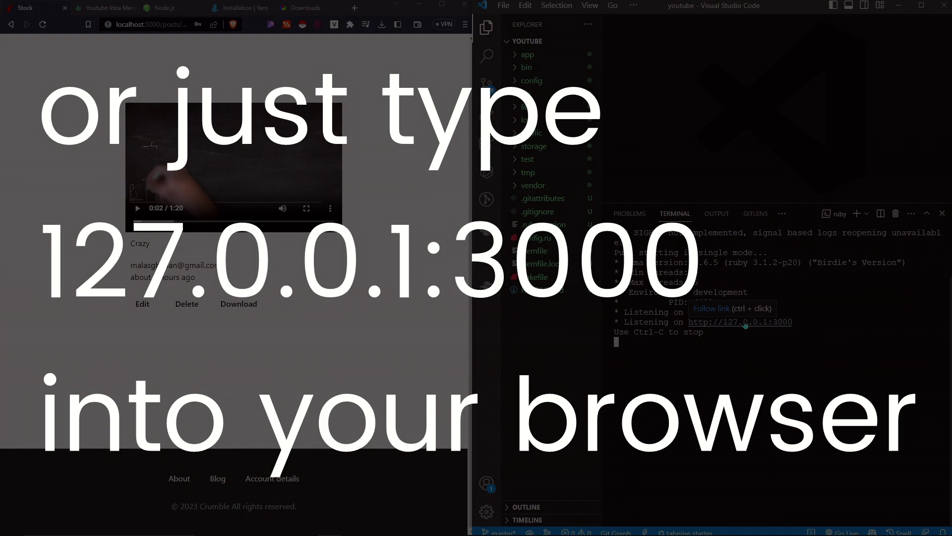
{"action": "left_click", "coordinate": [746, 323], "text": "ctrl"}
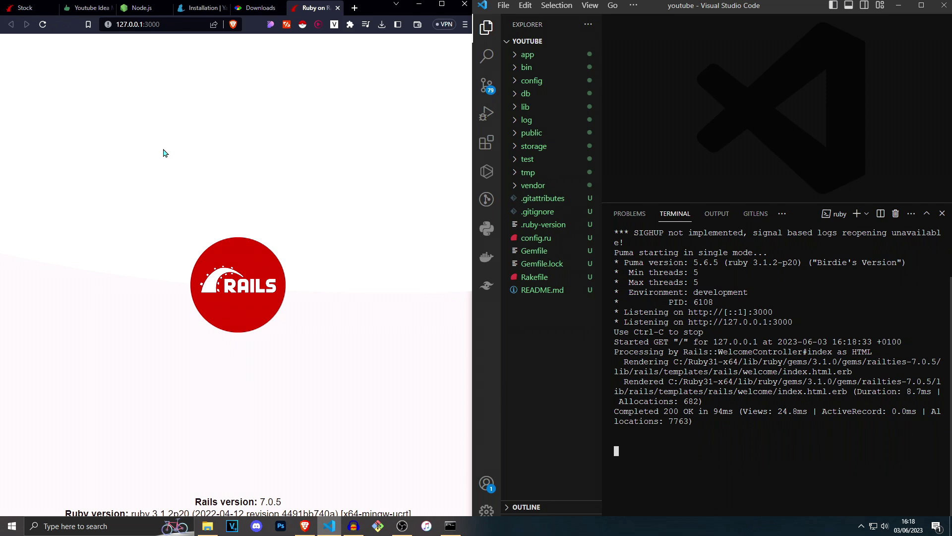
{"action": "key", "text": "super"}
{"action": "key", "text": "super"}
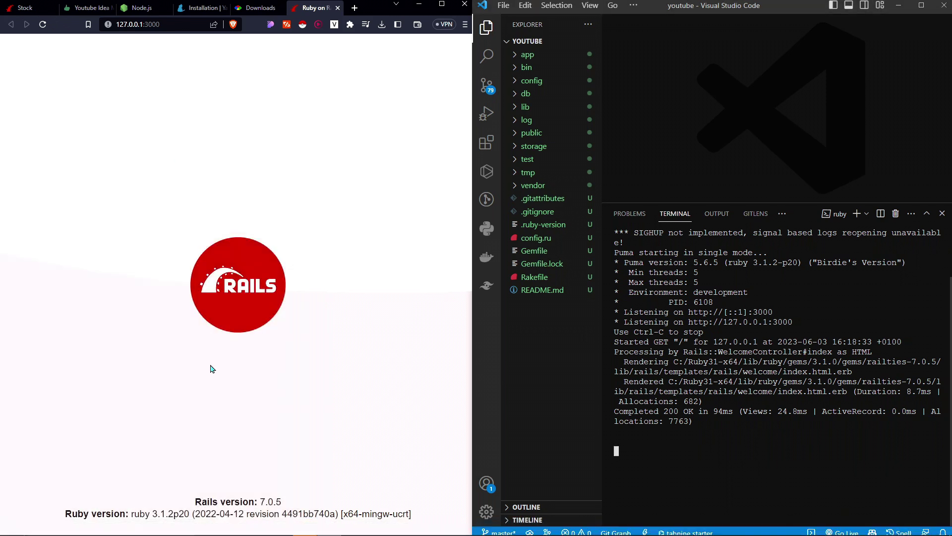